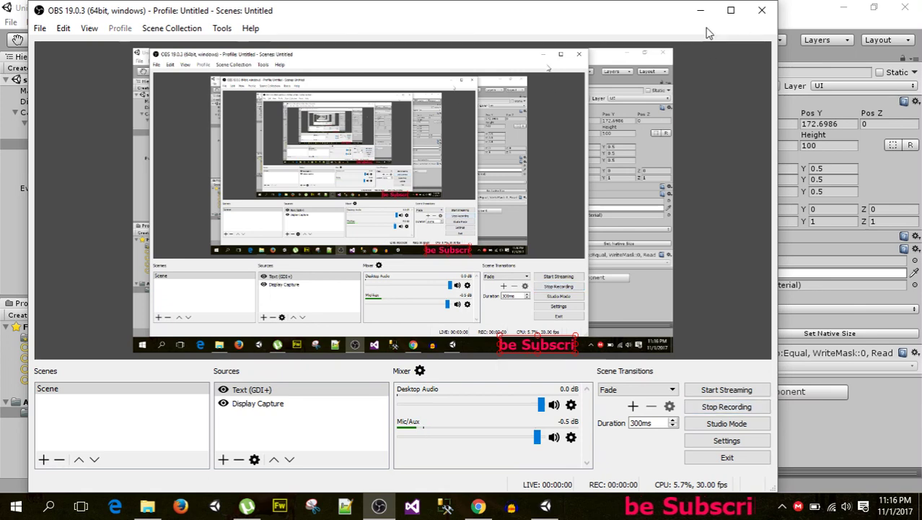
- Minimise OBS Studio to bring the Unity Editor and its sc scene into view
{"action": "left_click", "coordinate": [701, 12]}
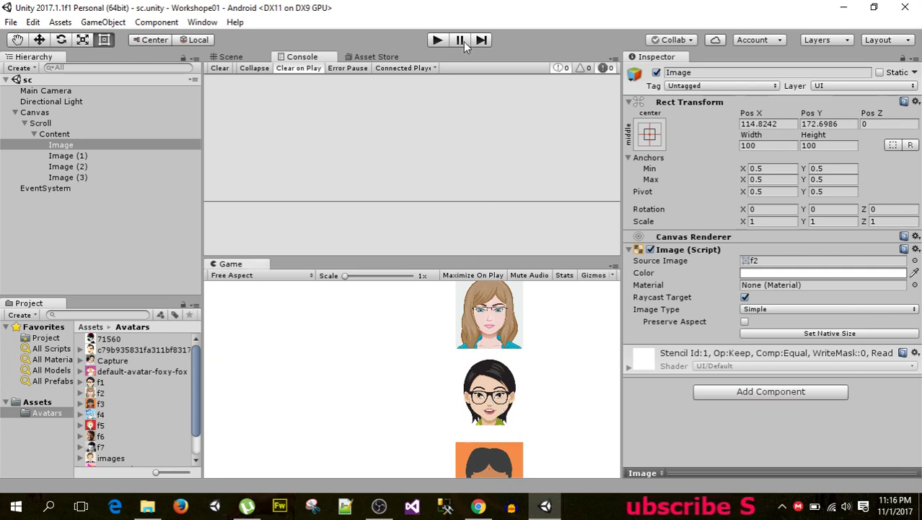
{"action": "left_click", "coordinate": [438, 40]}
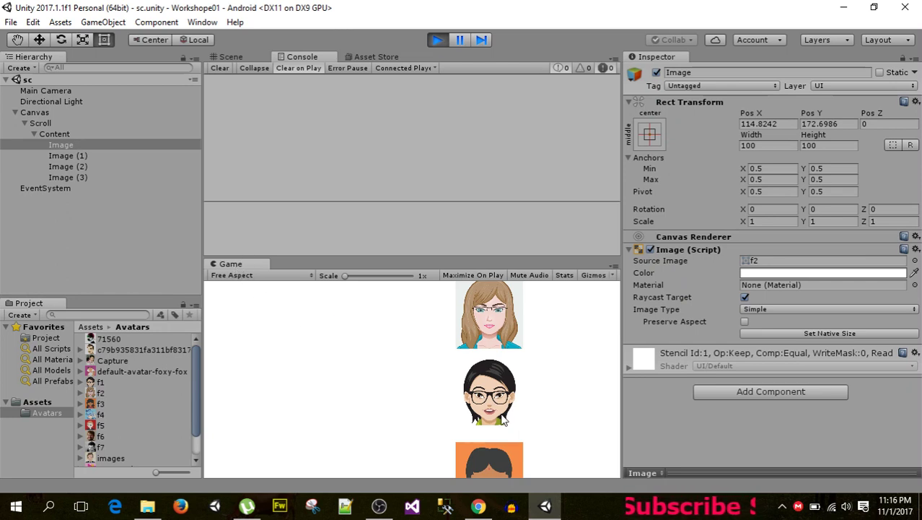
{"action": "left_click_drag", "start_coordinate": [505, 420], "coordinate": [502, 363]}
{"action": "mouse_move", "coordinate": [505, 442]}
{"action": "left_mouse_down"}
{"action": "mouse_move", "coordinate": [503, 329]}
{"action": "mouse_move", "coordinate": [505, 427]}
{"action": "mouse_move", "coordinate": [490, 346]}
{"action": "left_mouse_up"}
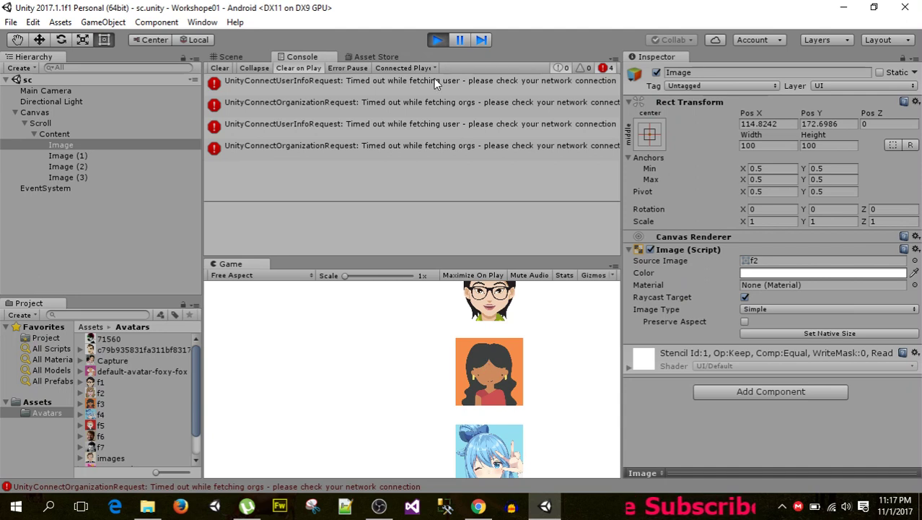
{"action": "left_click", "coordinate": [437, 40]}
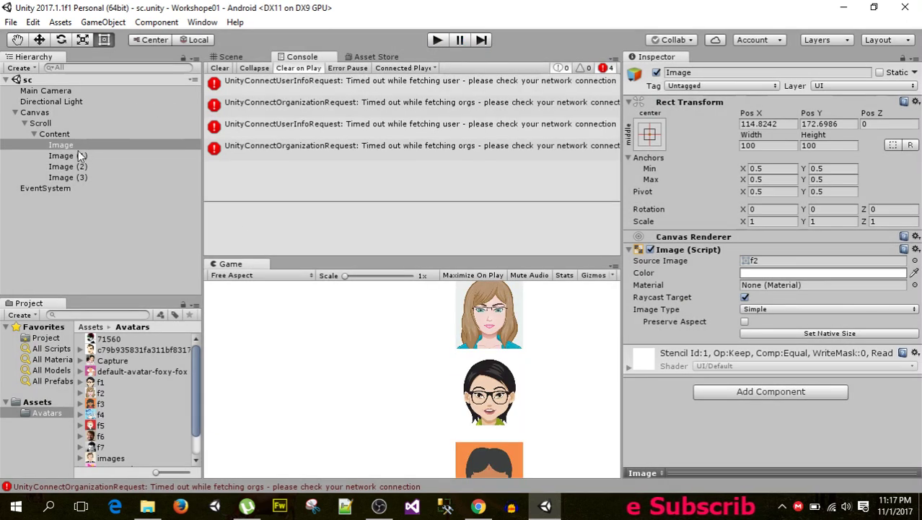
- Delete the old Scroll, Canvas and EventSystem, clear the Console errors, and show the Scene view
{"action": "left_click", "coordinate": [41, 124]}
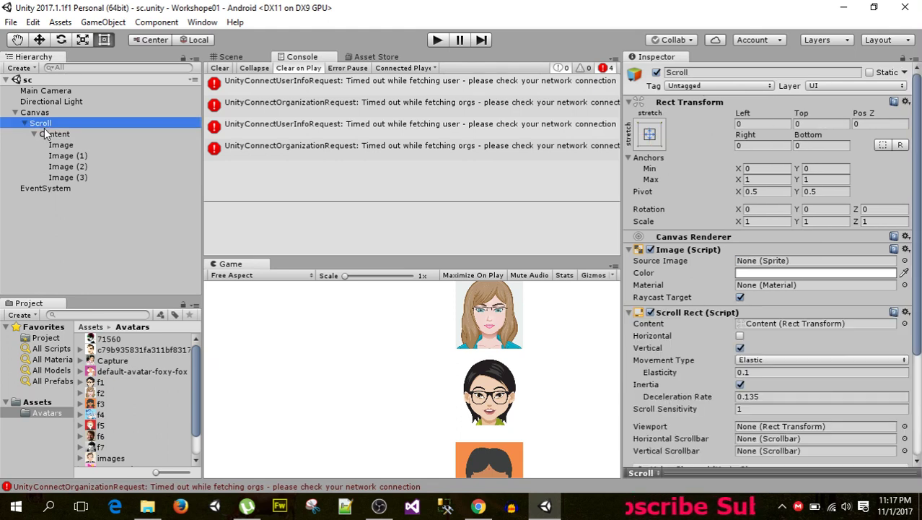
{"action": "key", "text": "Delete"}
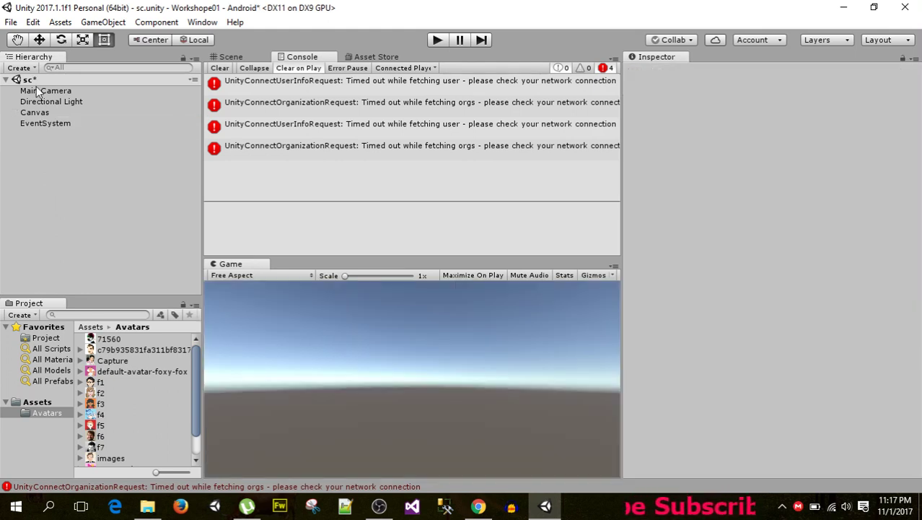
{"action": "left_click", "coordinate": [41, 115]}
{"action": "key", "text": "Delete"}
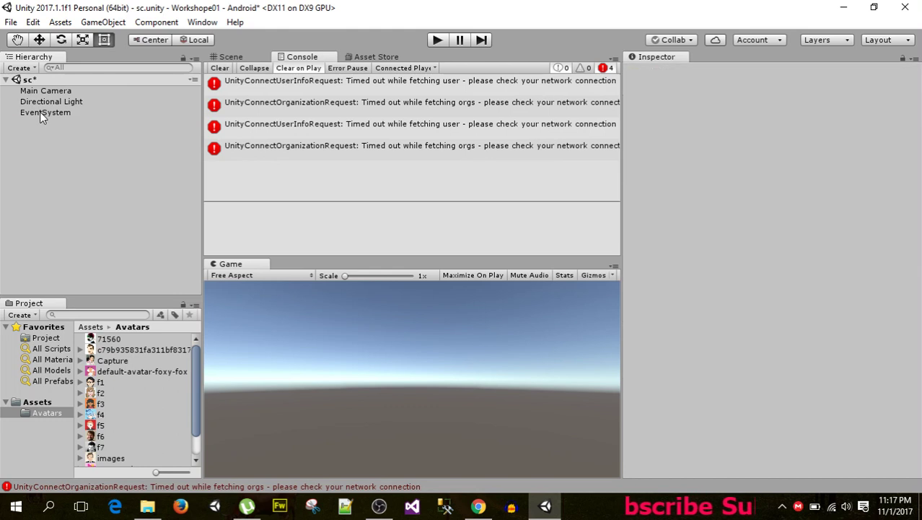
{"action": "left_click", "coordinate": [41, 114]}
{"action": "key", "text": "Delete"}
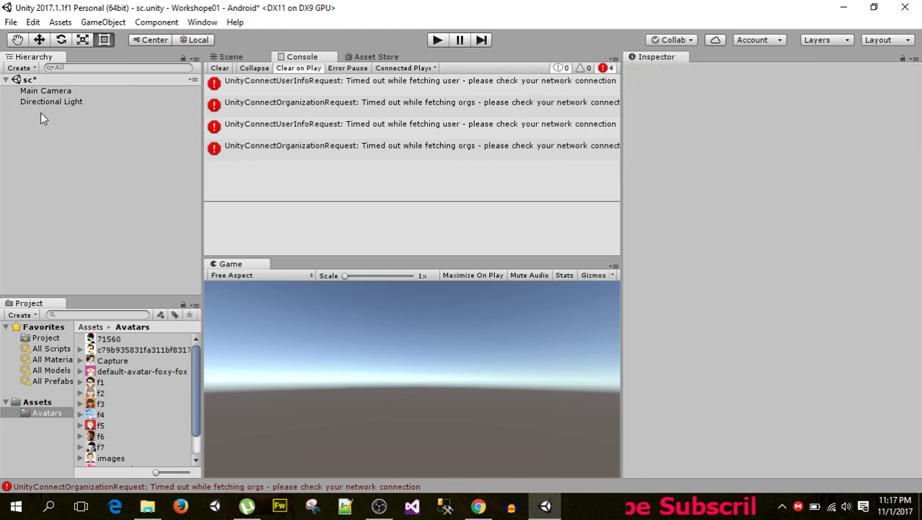
{"action": "left_click", "coordinate": [218, 68]}
{"action": "left_click", "coordinate": [226, 56]}
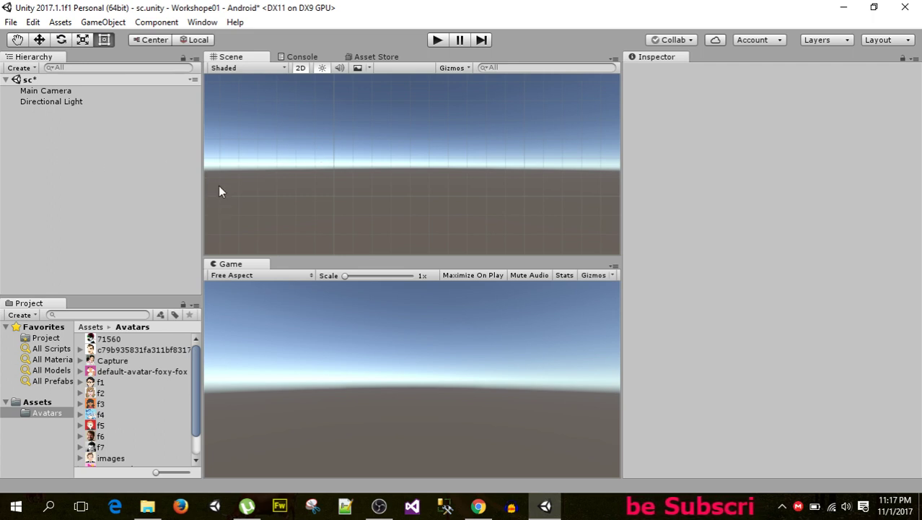
- Create a UI Image under a new Canvas and Alt-stretch it to fill the Canvas with zero offsets
{"action": "left_click", "coordinate": [32, 79]}
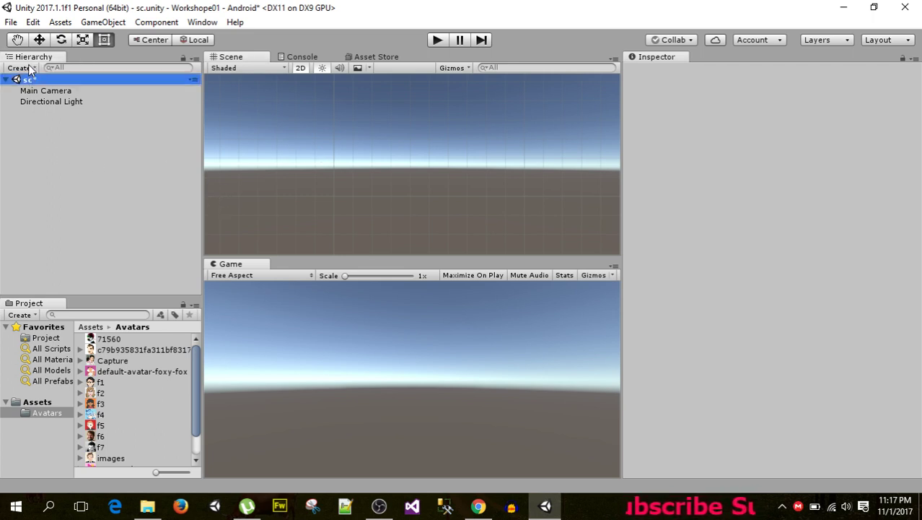
{"action": "left_click", "coordinate": [19, 68]}
{"action": "mouse_move", "coordinate": [90, 201]}
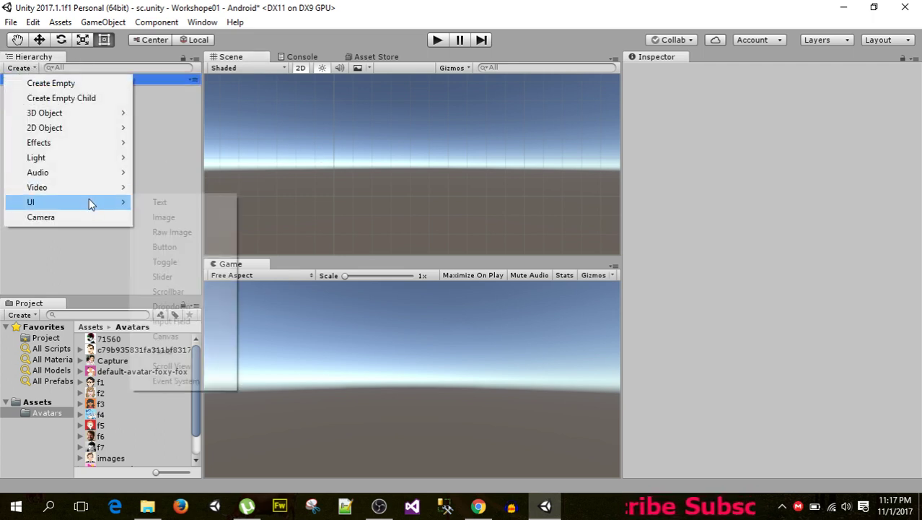
{"action": "left_click", "coordinate": [187, 218]}
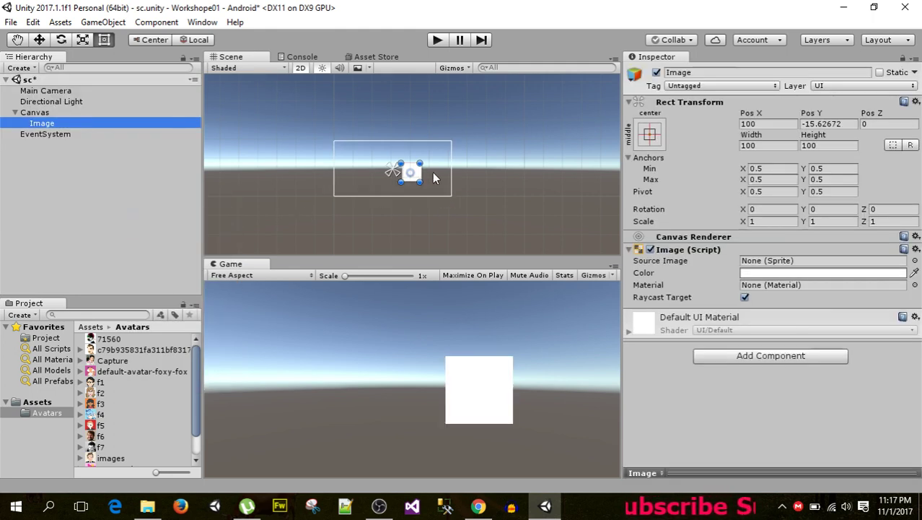
{"action": "left_click", "coordinate": [650, 133]}
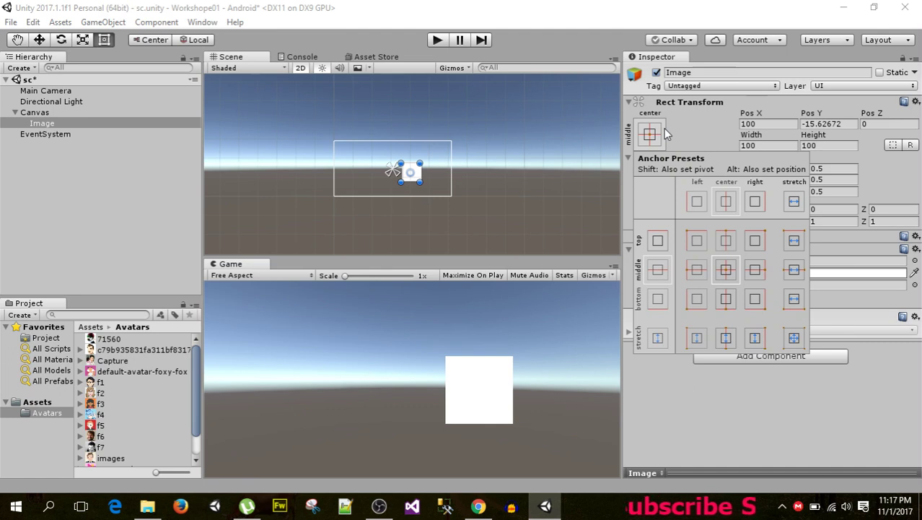
{"action": "key", "text": "shift+alt"}
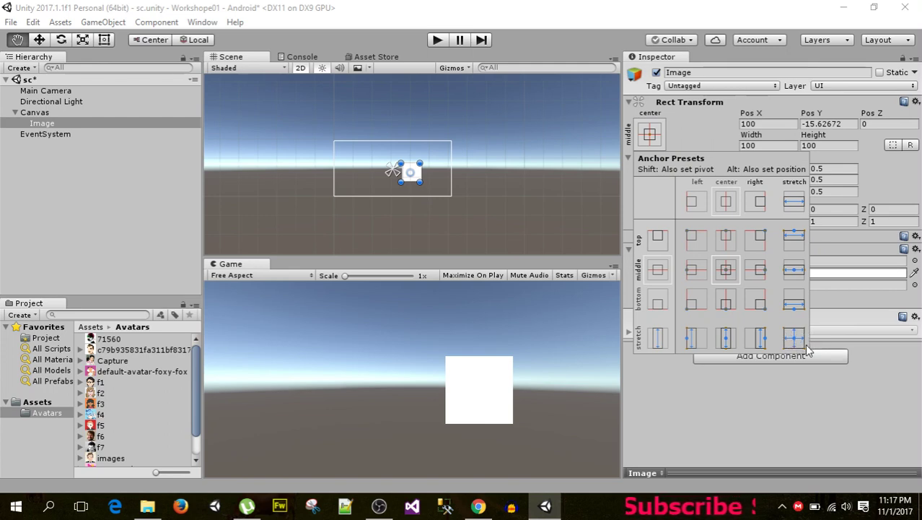
{"action": "left_click", "coordinate": [791, 339], "text": "alt"}
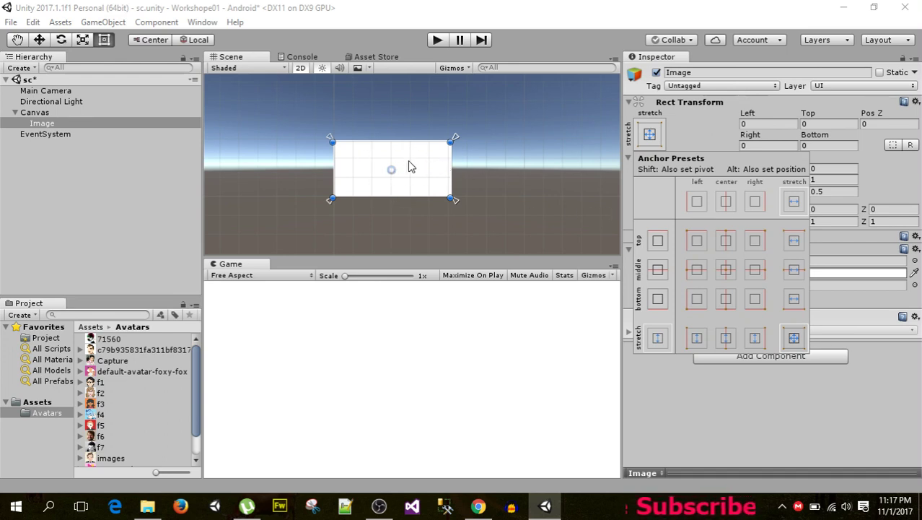
{"action": "left_click", "coordinate": [225, 192]}
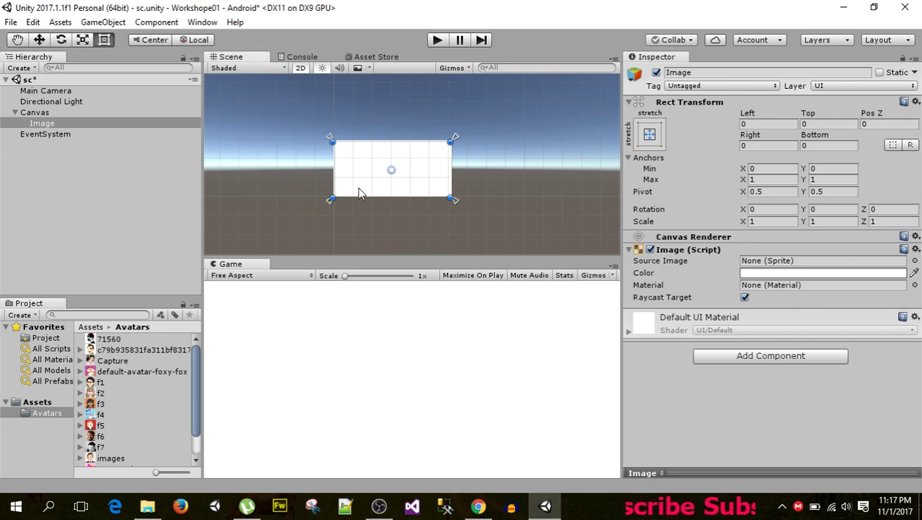
{"action": "left_click", "coordinate": [88, 124]}
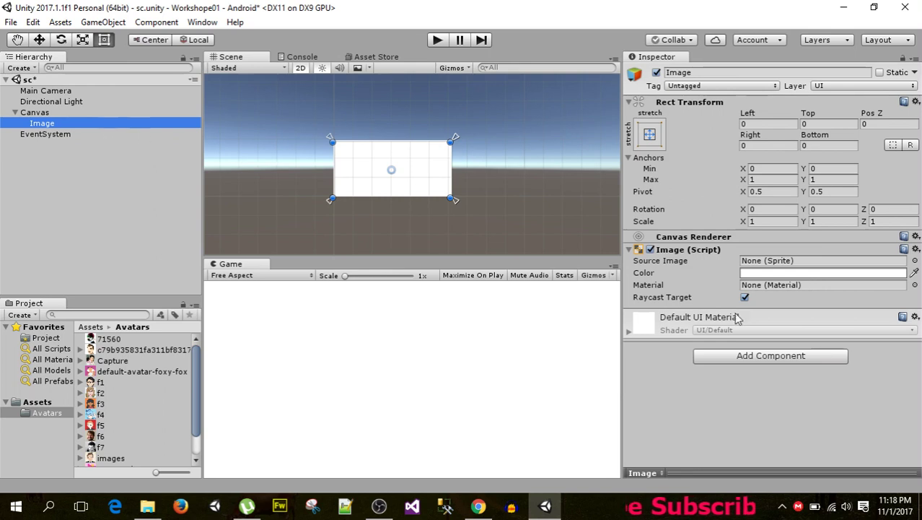
- Add a Scroll Rect component to the white Image by searching 'scr' in Add Component
{"action": "left_click", "coordinate": [722, 353]}
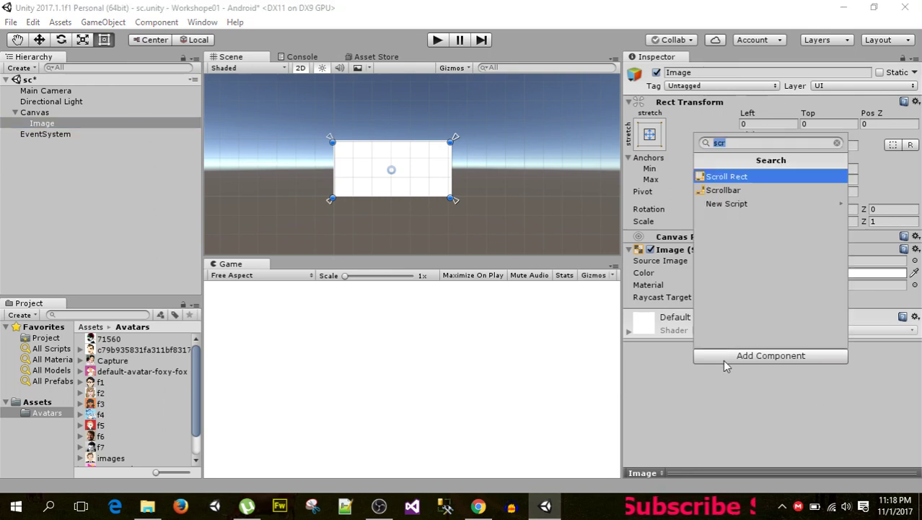
{"action": "left_click", "coordinate": [727, 179]}
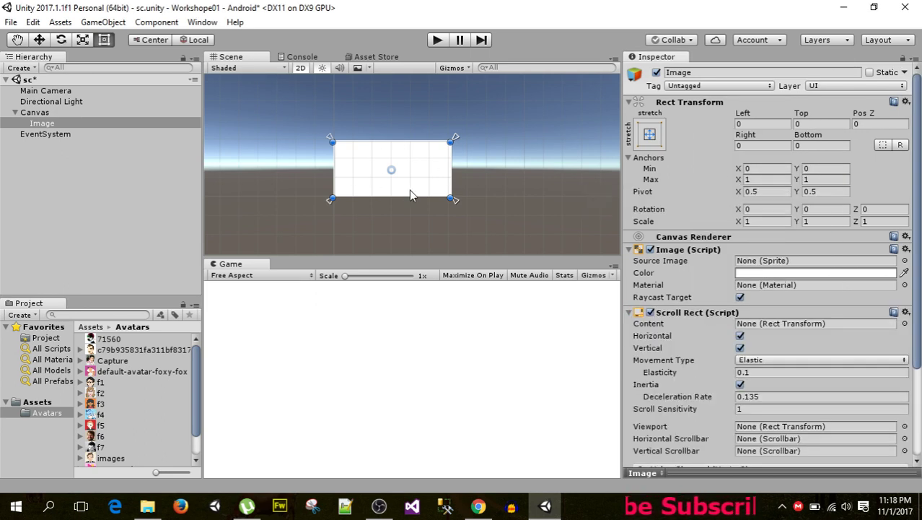
{"action": "left_click", "coordinate": [43, 114]}
{"action": "right_click", "coordinate": [44, 114]}
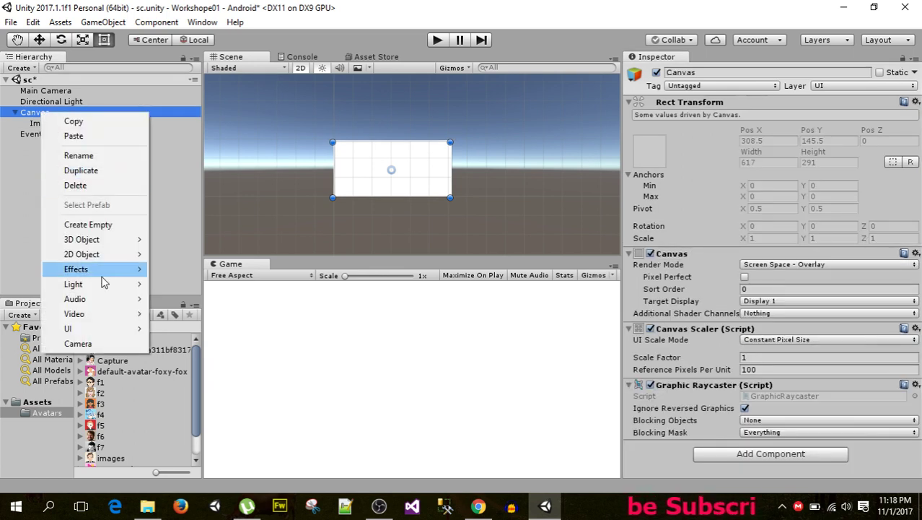
{"action": "mouse_move", "coordinate": [125, 318]}
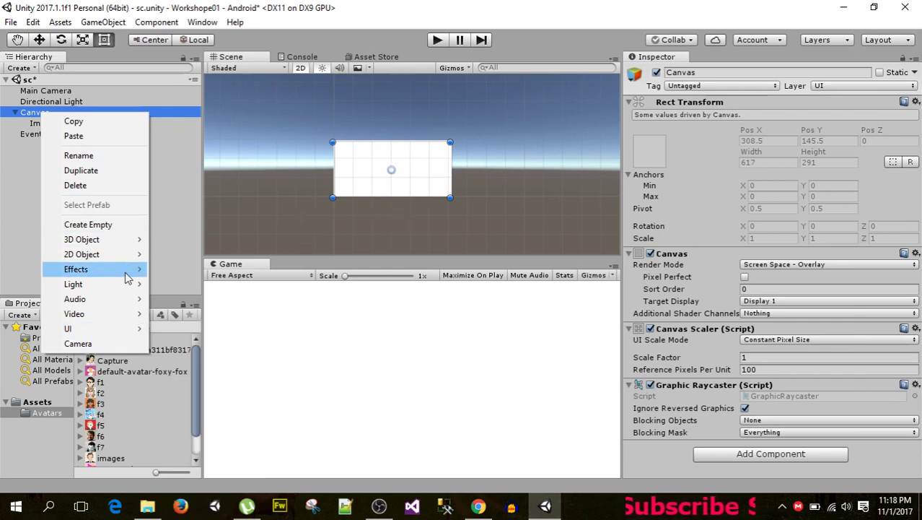
{"action": "left_click", "coordinate": [14, 168]}
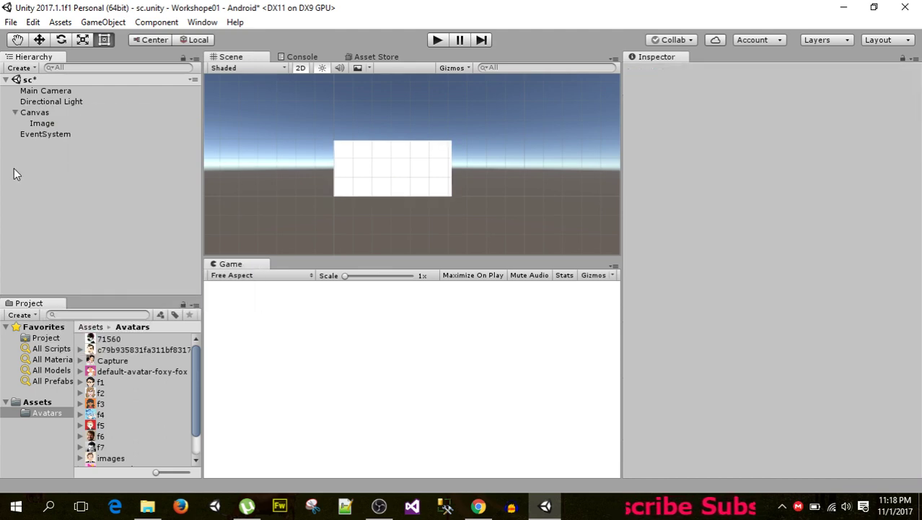
{"action": "left_click", "coordinate": [40, 113]}
- Create an empty child GameObject under Canvas and name it 'content'
{"action": "right_click", "coordinate": [41, 113]}
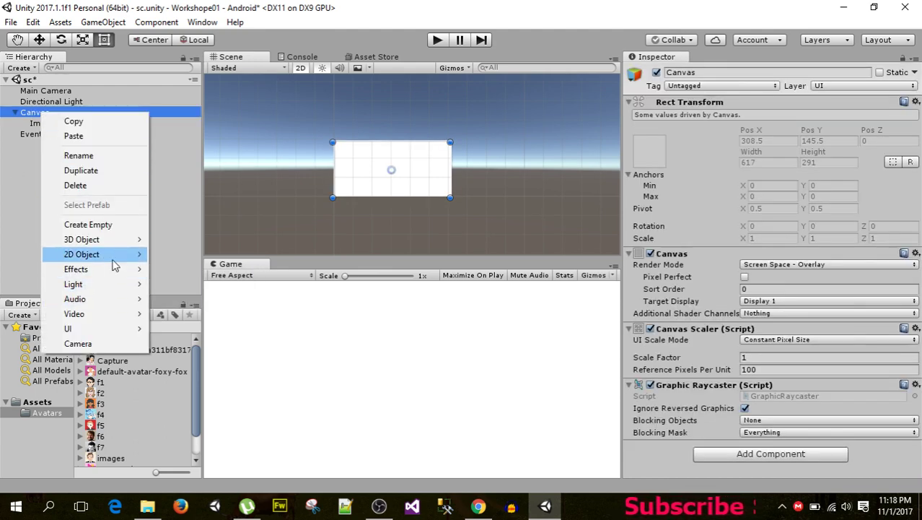
{"action": "left_click", "coordinate": [118, 226]}
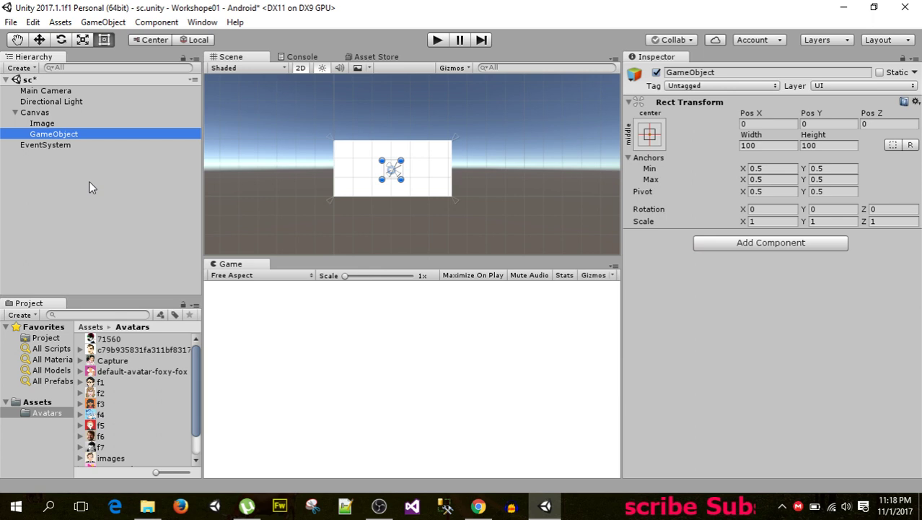
{"action": "left_click", "coordinate": [68, 136]}
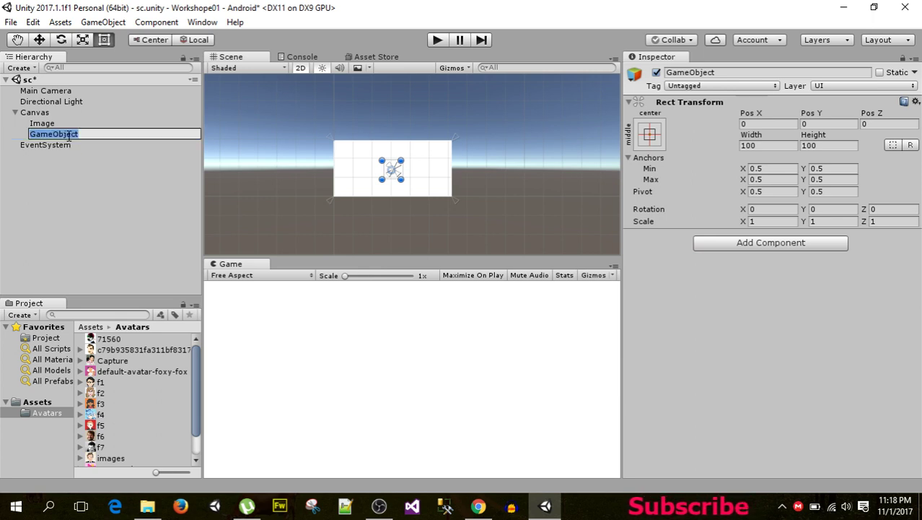
{"action": "type", "text": "content"}
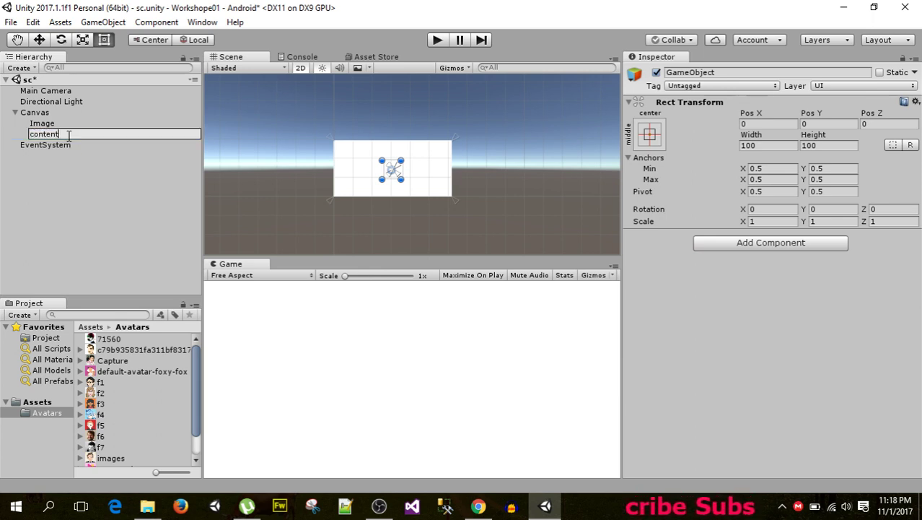
{"action": "key", "text": "Return"}
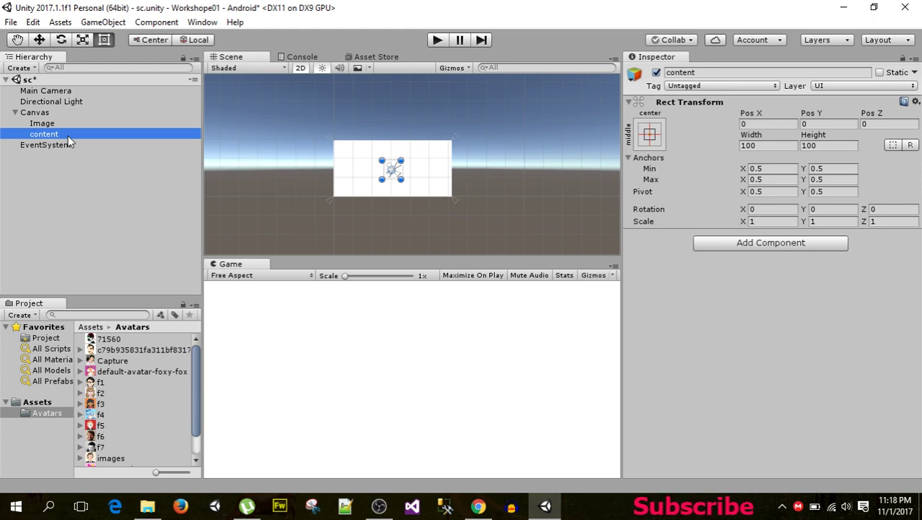
- Add a UI Image as a child of content
{"action": "right_click", "coordinate": [43, 135]}
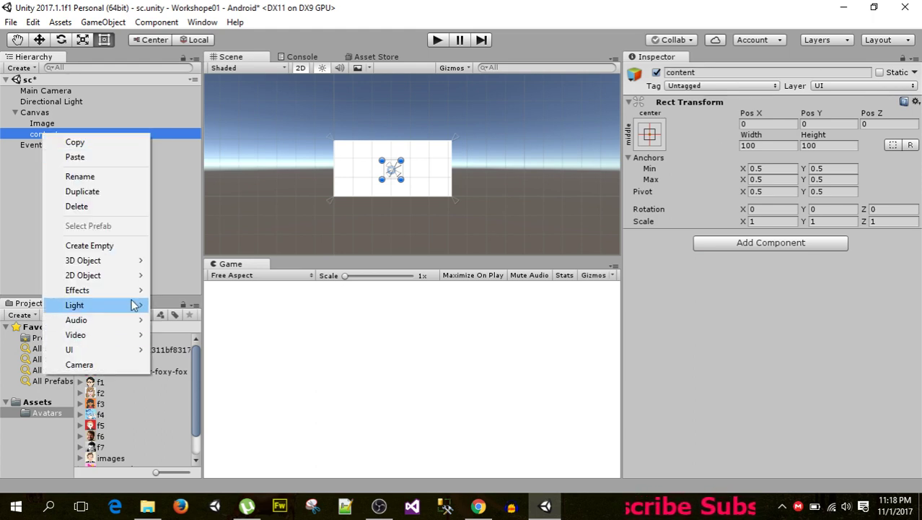
{"action": "mouse_move", "coordinate": [131, 357]}
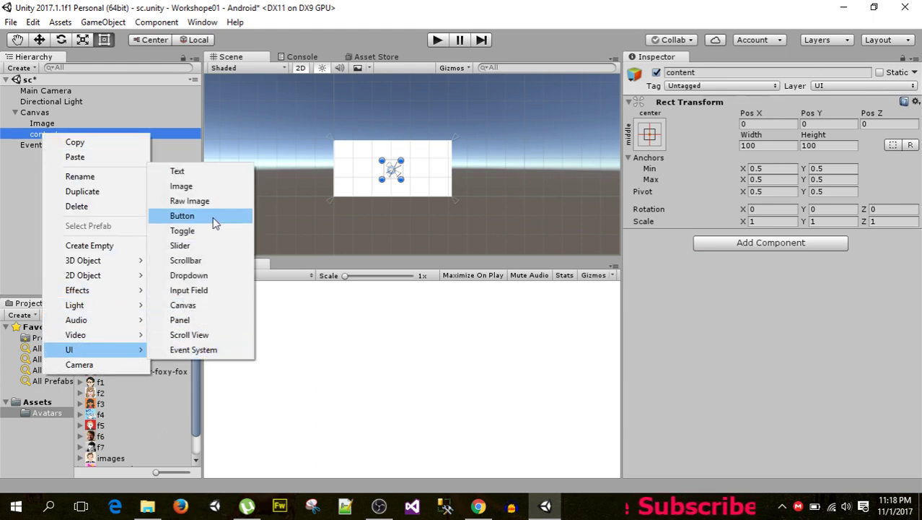
{"action": "left_click", "coordinate": [211, 186]}
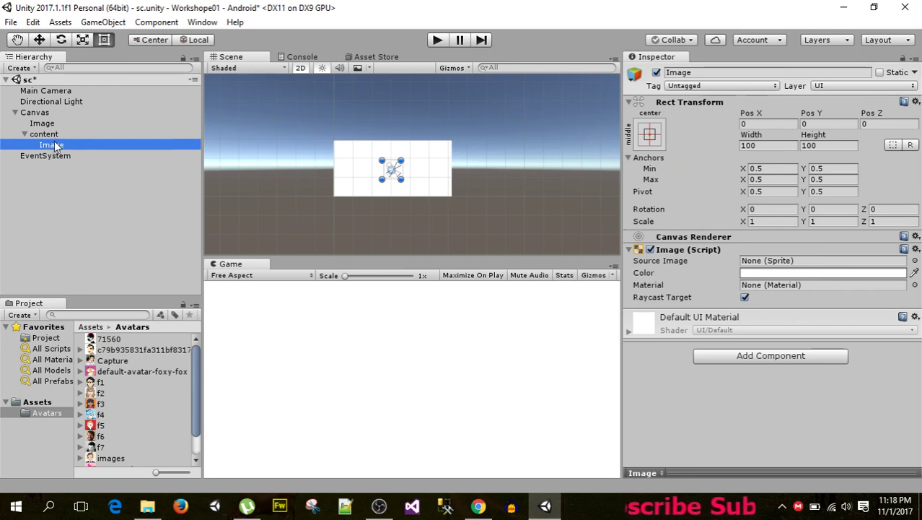
- Give the avatar Image sprite f1, then duplicate it just below and assign the copy f2
{"action": "left_click_drag", "start_coordinate": [99, 388], "coordinate": [798, 262]}
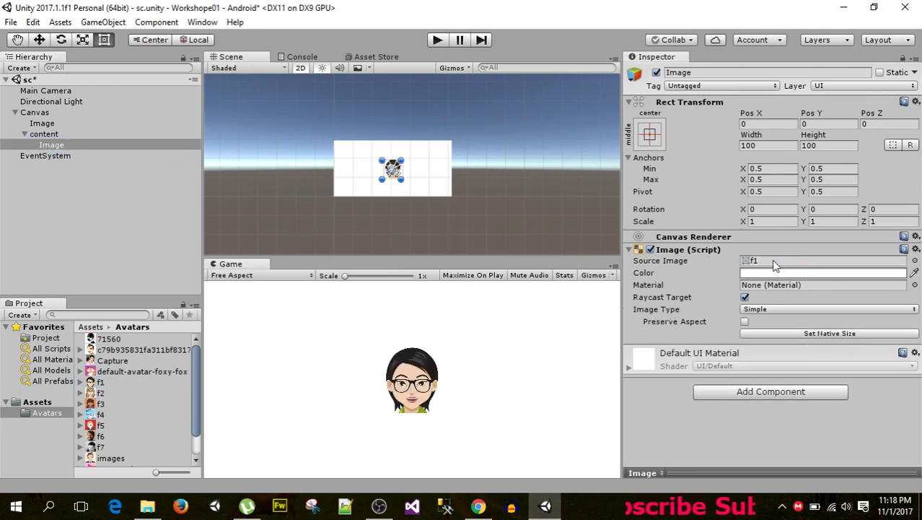
{"action": "left_click", "coordinate": [45, 145]}
{"action": "key", "text": "ctrl+d"}
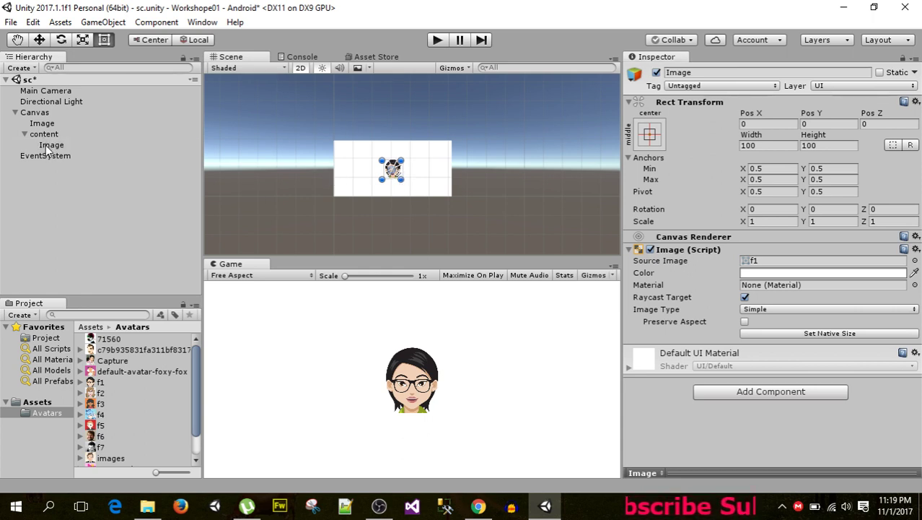
{"action": "key", "text": "w"}
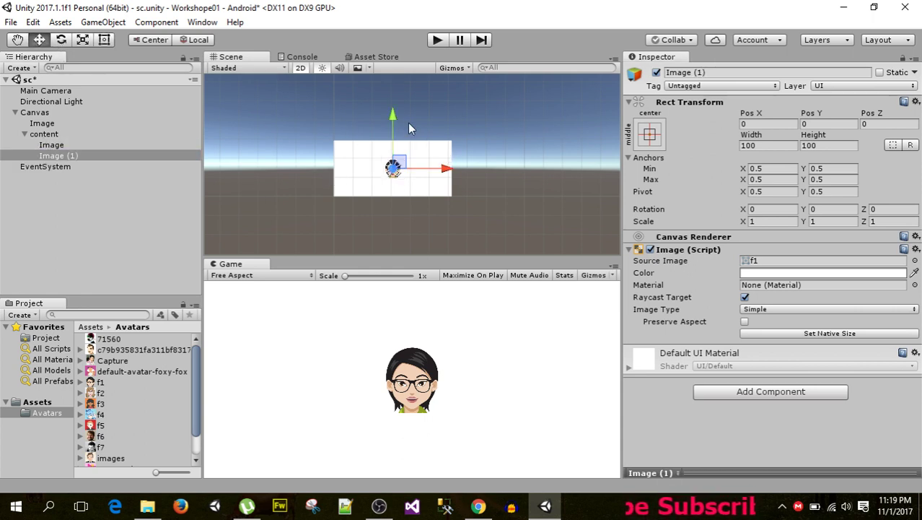
{"action": "left_click_drag", "start_coordinate": [394, 113], "coordinate": [395, 136]}
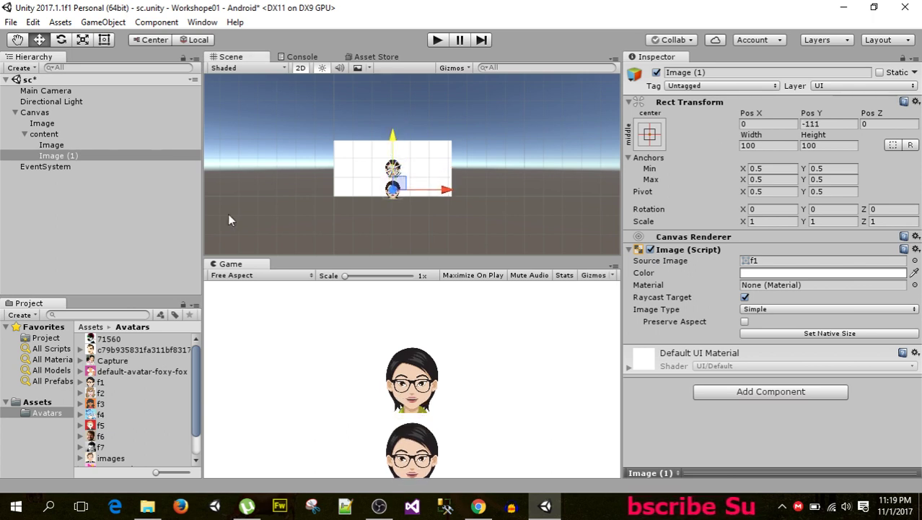
{"action": "left_click_drag", "start_coordinate": [101, 394], "coordinate": [807, 261]}
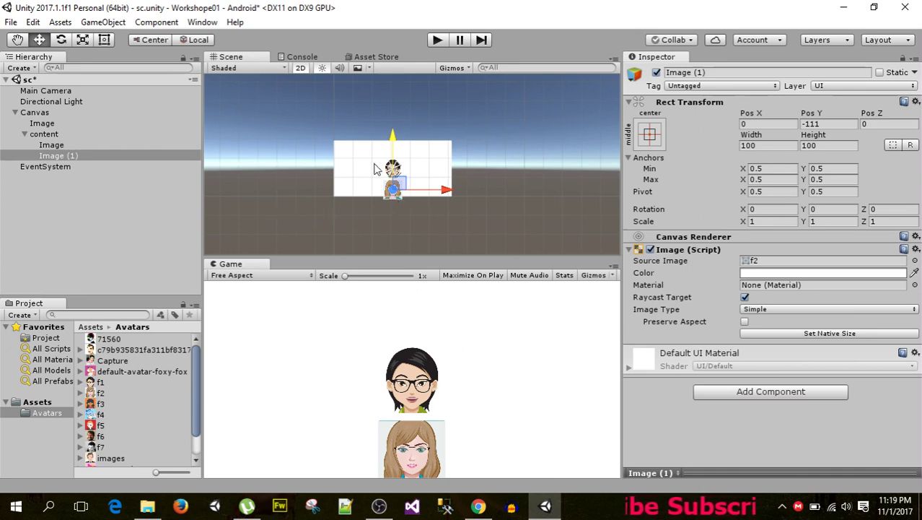
- Make two more copies, each moved down below the last, with sprites f3 and f4
{"action": "left_click", "coordinate": [69, 157]}
{"action": "key", "text": "ctrl+d"}
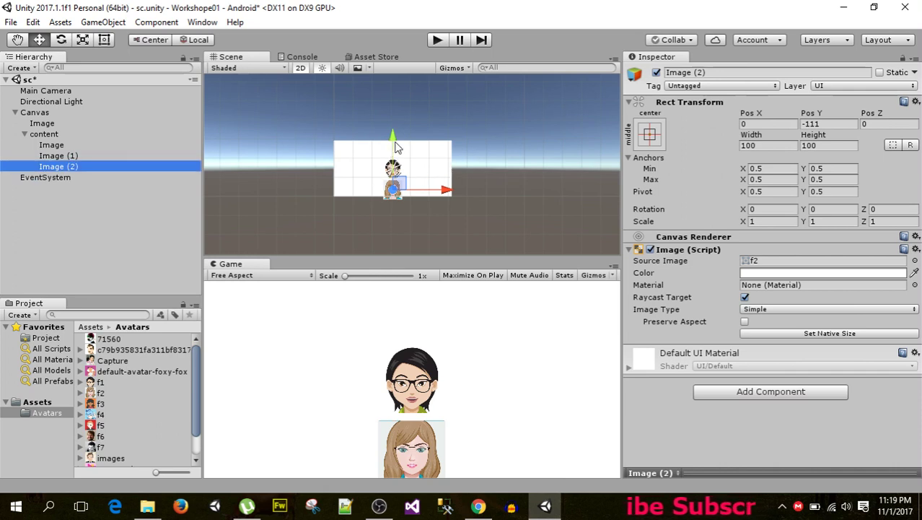
{"action": "left_click_drag", "start_coordinate": [394, 147], "coordinate": [397, 170]}
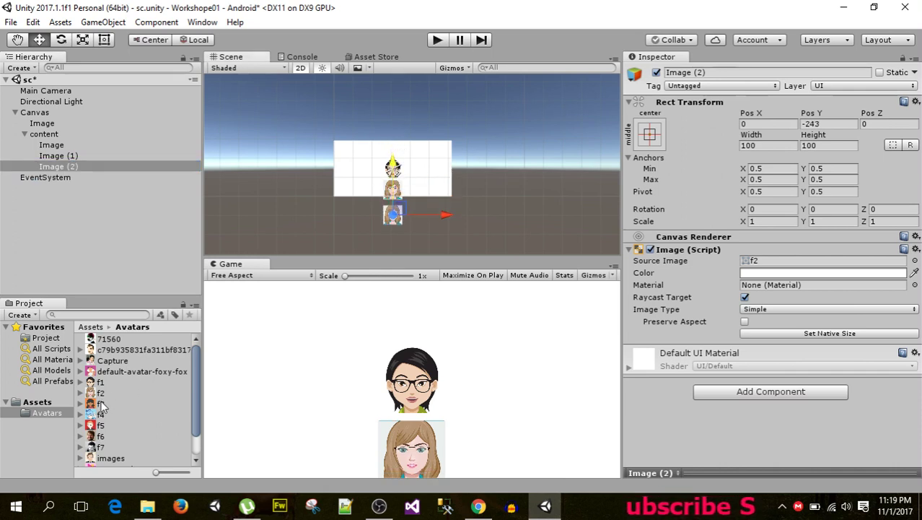
{"action": "left_click_drag", "start_coordinate": [100, 404], "coordinate": [830, 262]}
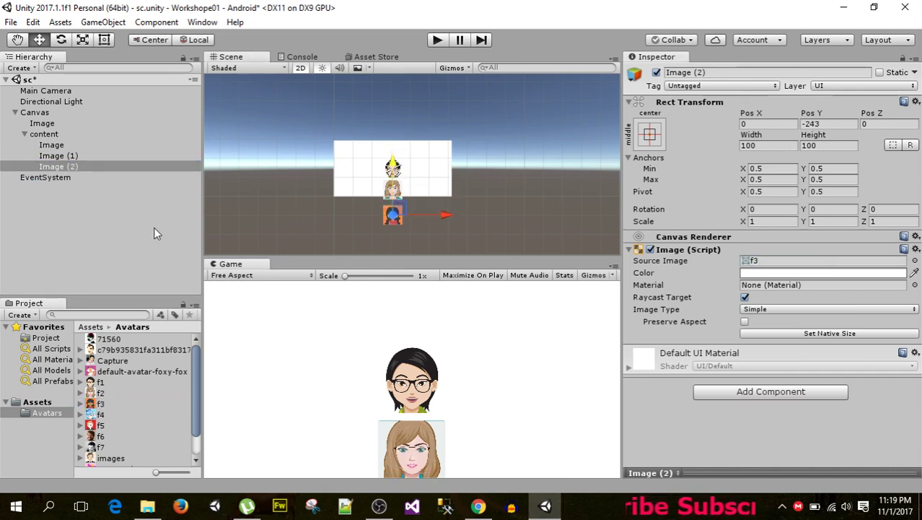
{"action": "left_click", "coordinate": [99, 168]}
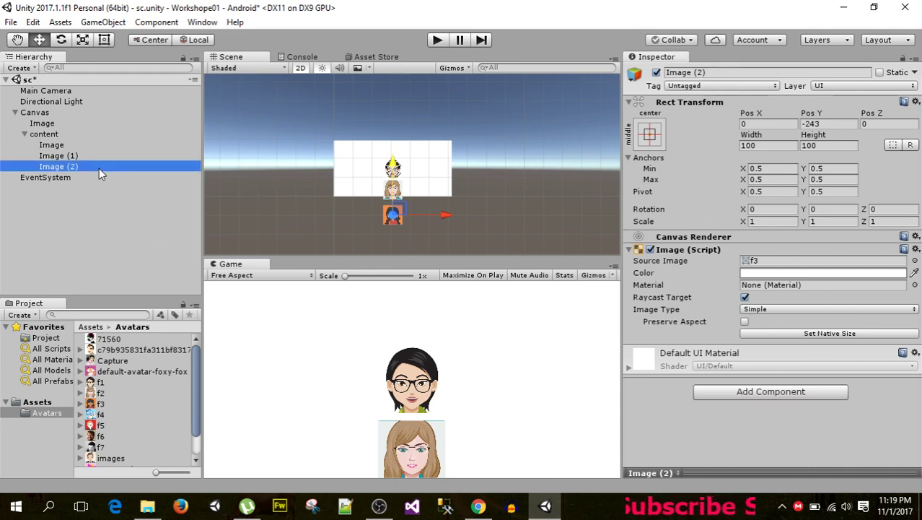
{"action": "key", "text": "ctrl+d"}
{"action": "left_click_drag", "start_coordinate": [392, 168], "coordinate": [397, 192]}
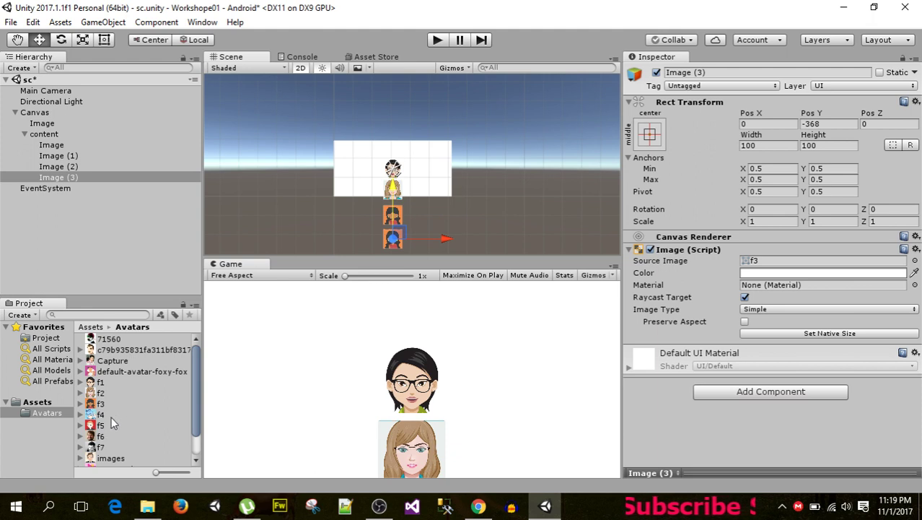
{"action": "left_click_drag", "start_coordinate": [111, 424], "coordinate": [793, 265]}
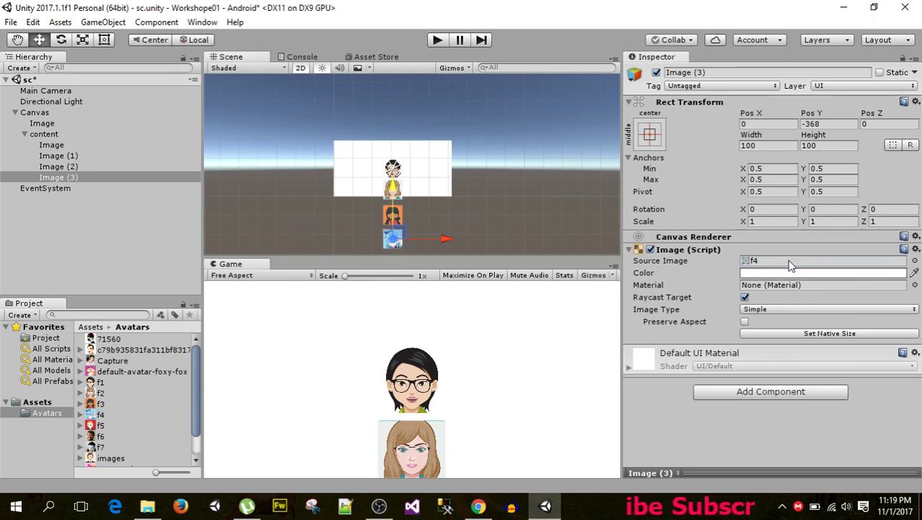
{"action": "left_click", "coordinate": [42, 135]}
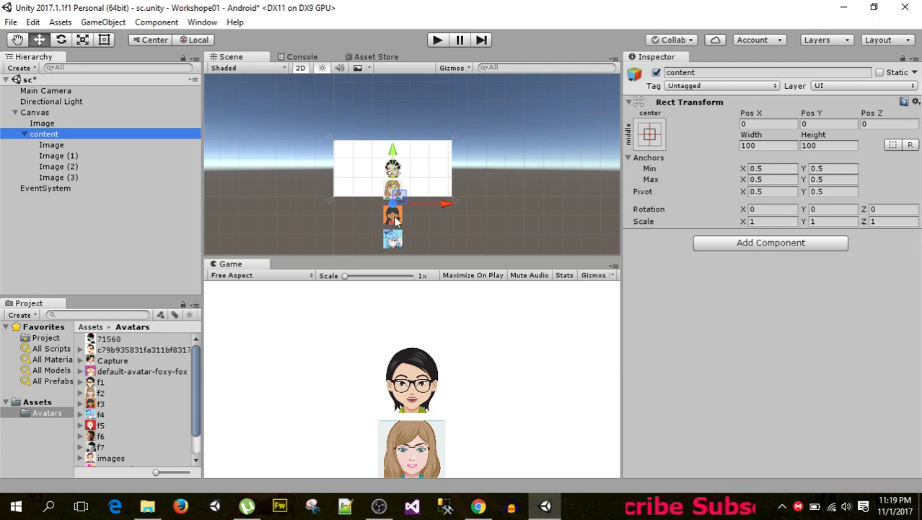
{"action": "left_click", "coordinate": [25, 135]}
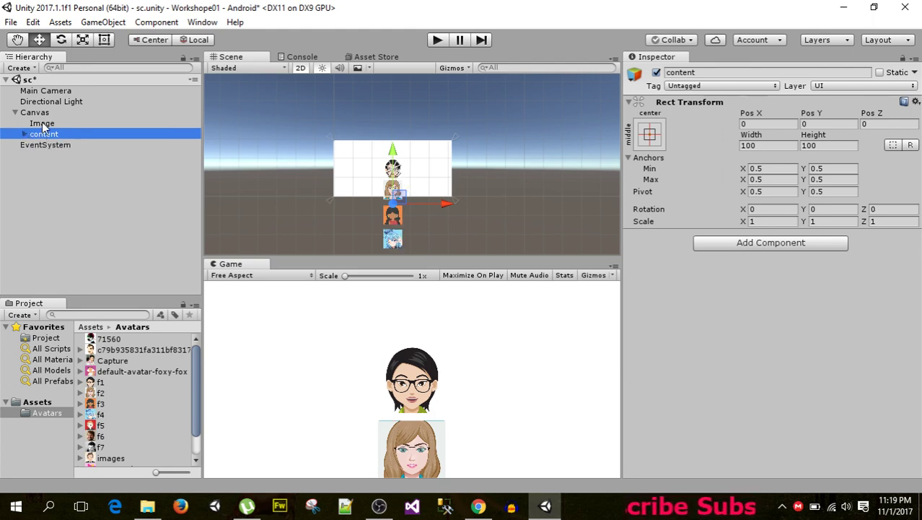
{"action": "left_click", "coordinate": [41, 125]}
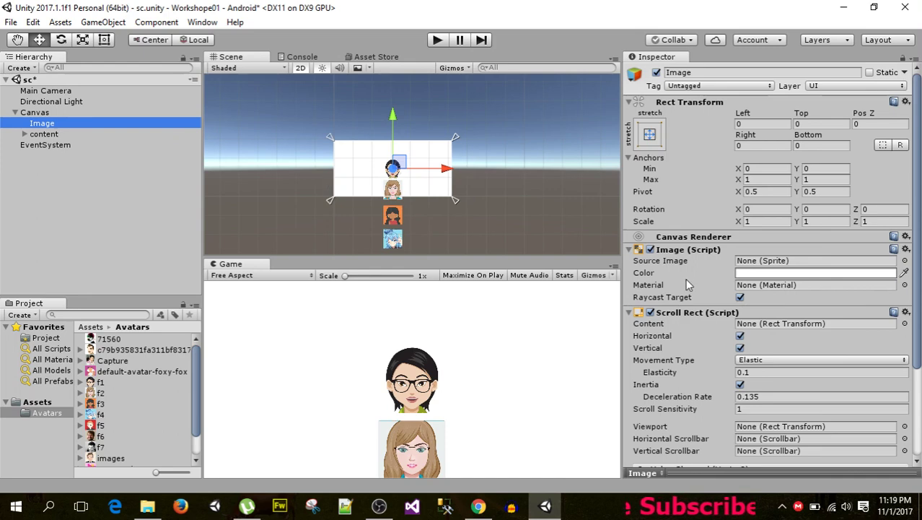
{"action": "scroll", "coordinate": [869, 286], "scroll_direction": "down", "scroll_amount": 3}
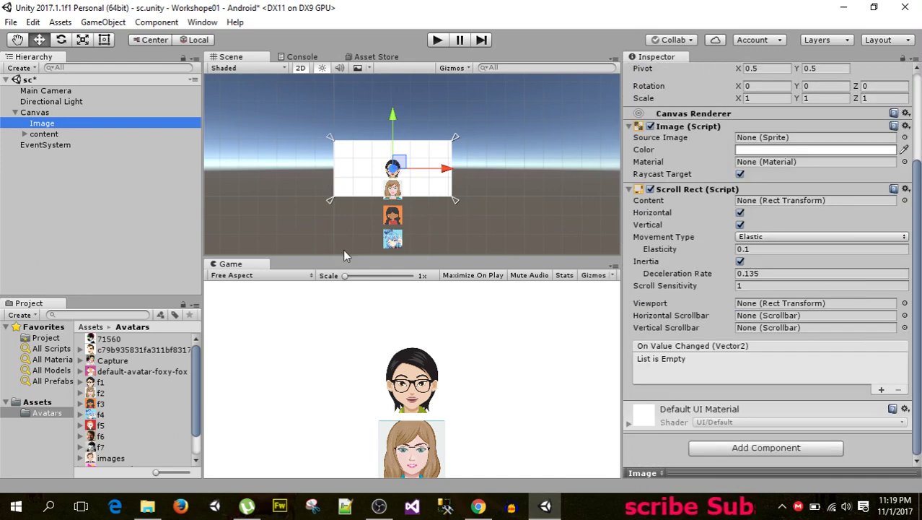
{"action": "left_click", "coordinate": [44, 134]}
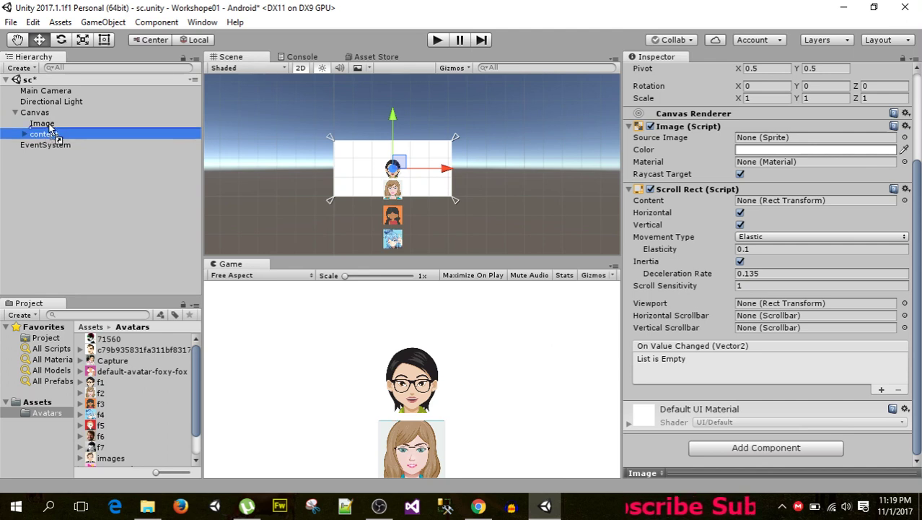
{"action": "left_click_drag", "start_coordinate": [44, 135], "coordinate": [52, 128]}
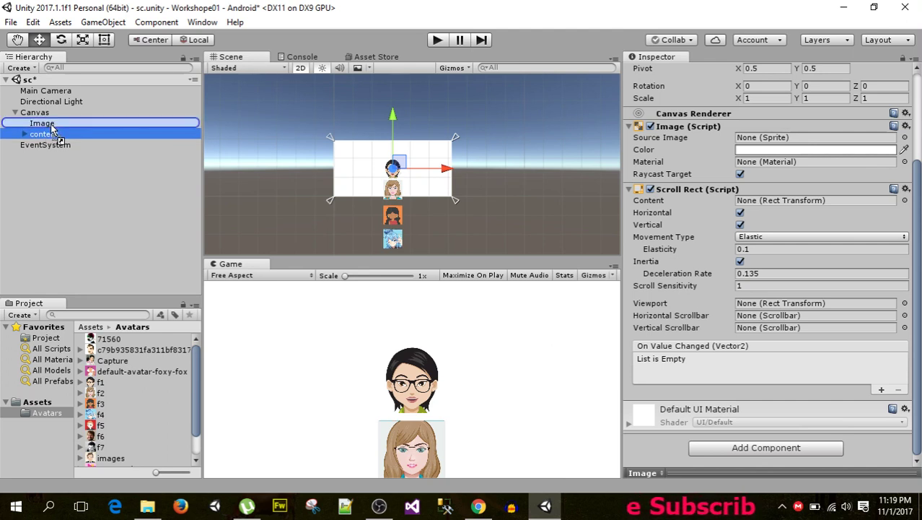
{"action": "left_click_drag", "start_coordinate": [50, 129], "coordinate": [46, 136]}
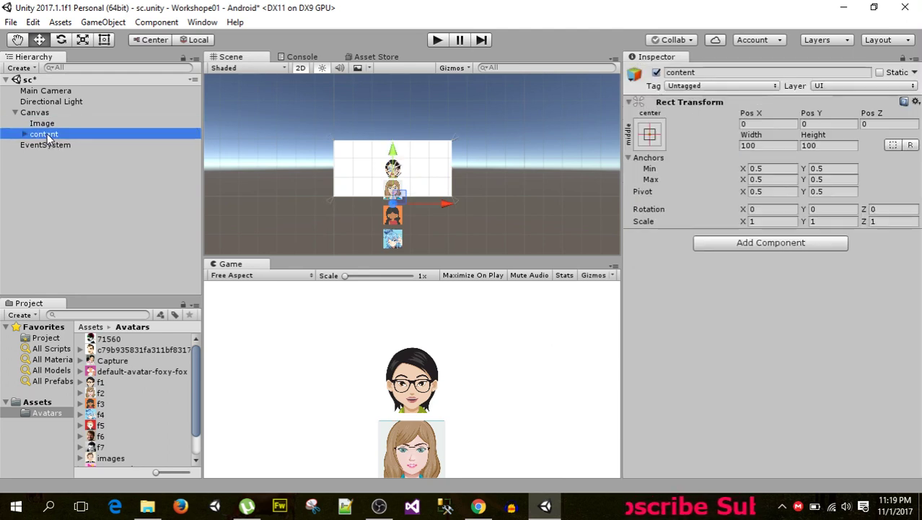
{"action": "left_click", "coordinate": [24, 134]}
{"action": "left_click", "coordinate": [56, 145]}
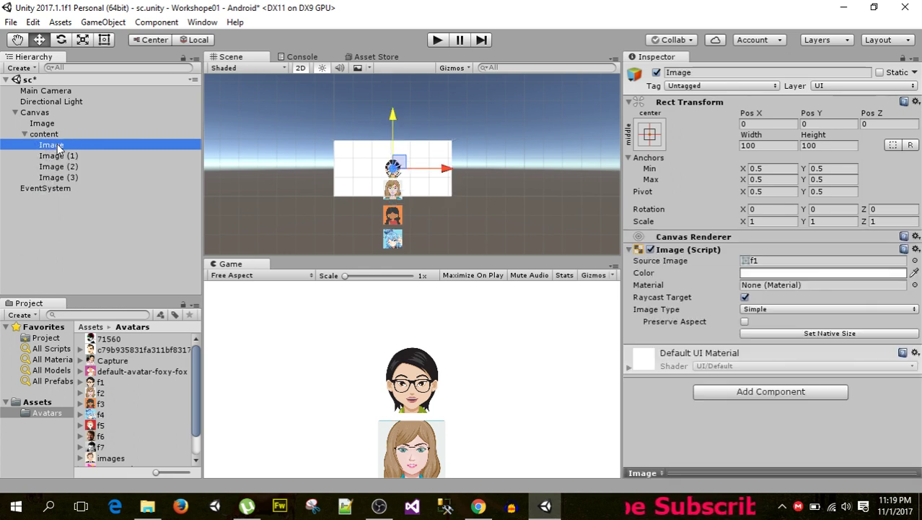
{"action": "key", "text": "shift+Down"}
{"action": "key", "text": "shift+Down"}
{"action": "key", "text": "shift+Down"}
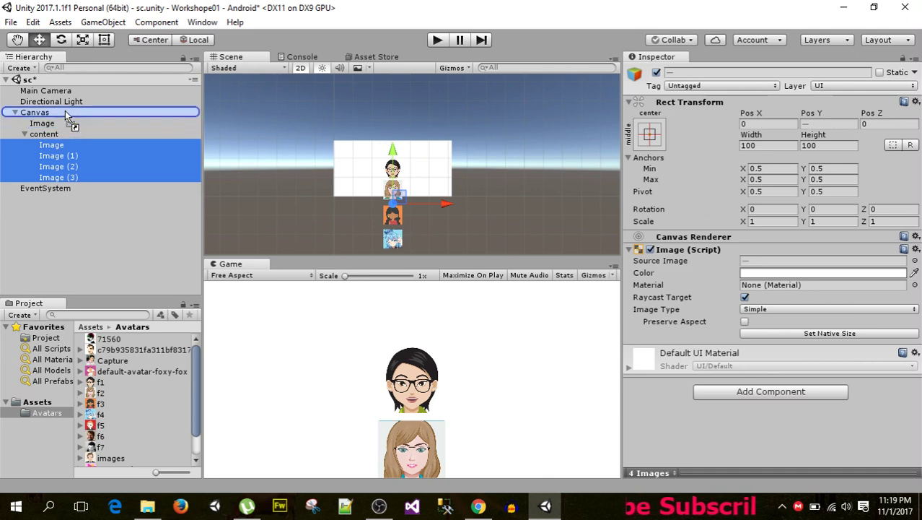
- Move the four avatar Images directly under Canvas, then select content with the Rect Tool
{"action": "left_click_drag", "start_coordinate": [58, 149], "coordinate": [65, 110]}
{"action": "left_click", "coordinate": [48, 135]}
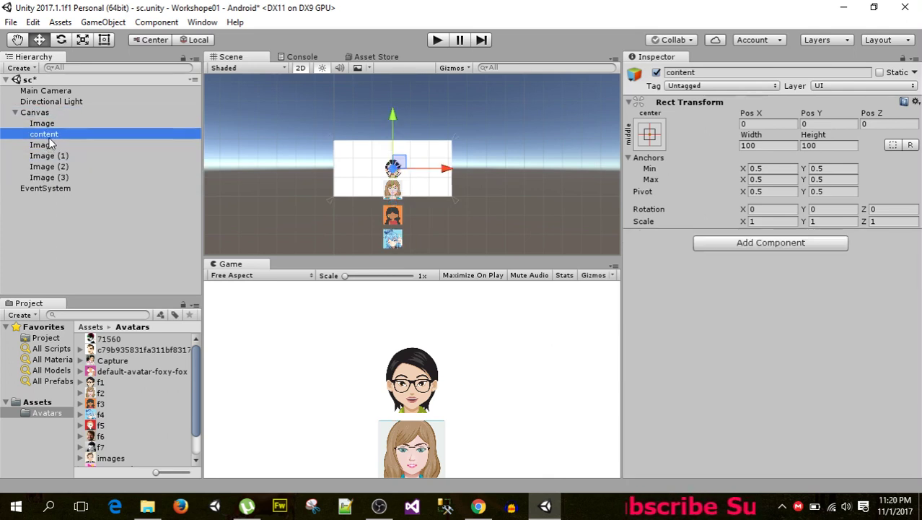
{"action": "left_click", "coordinate": [45, 145]}
{"action": "left_click", "coordinate": [46, 156]}
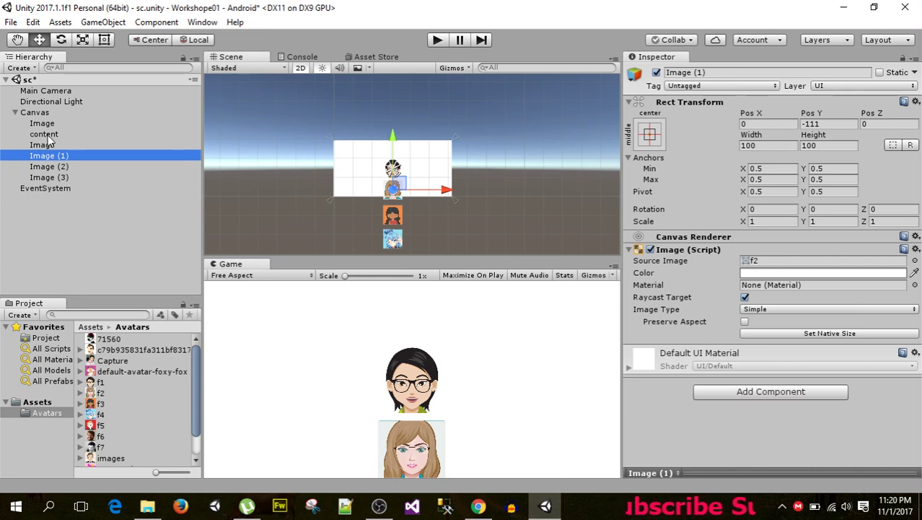
{"action": "left_click", "coordinate": [50, 144]}
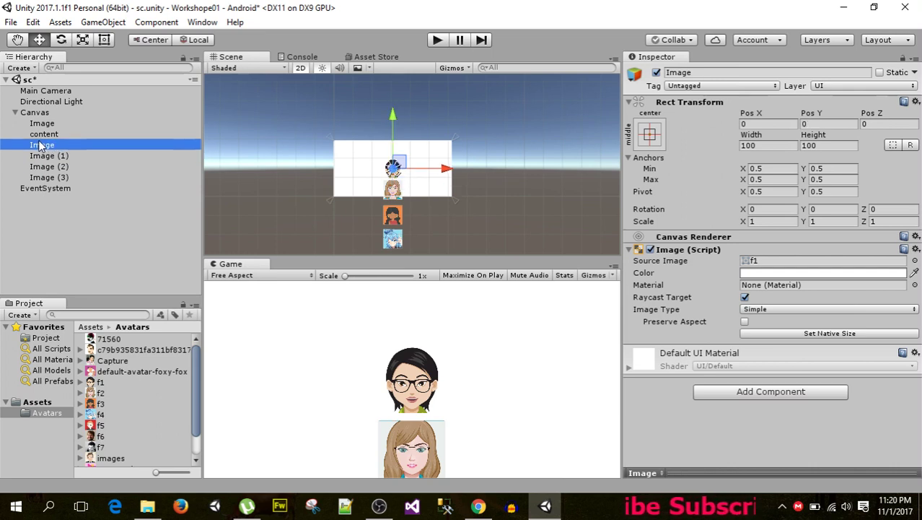
{"action": "left_click", "coordinate": [41, 135]}
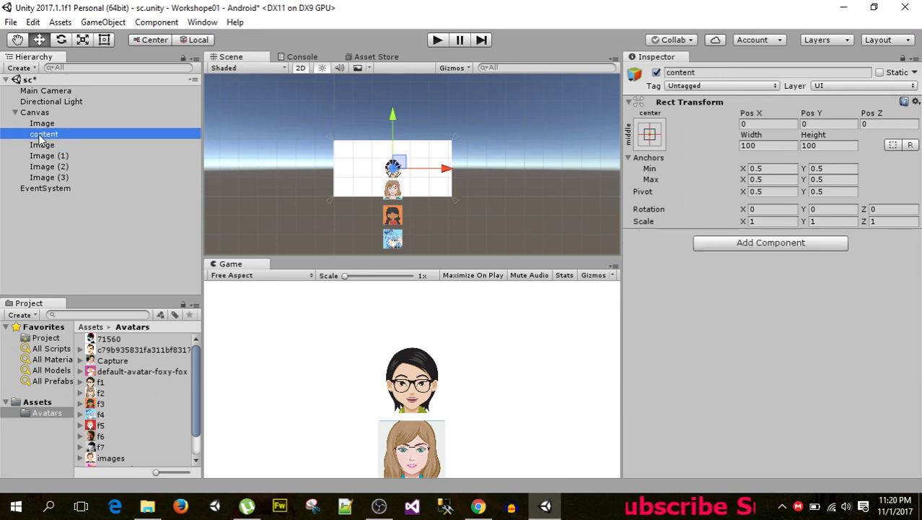
{"action": "left_click", "coordinate": [47, 125]}
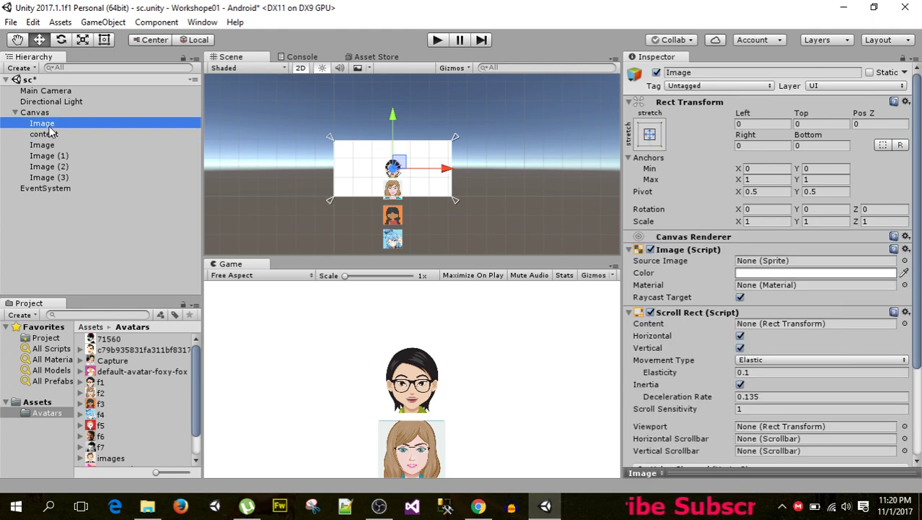
{"action": "left_click", "coordinate": [49, 134]}
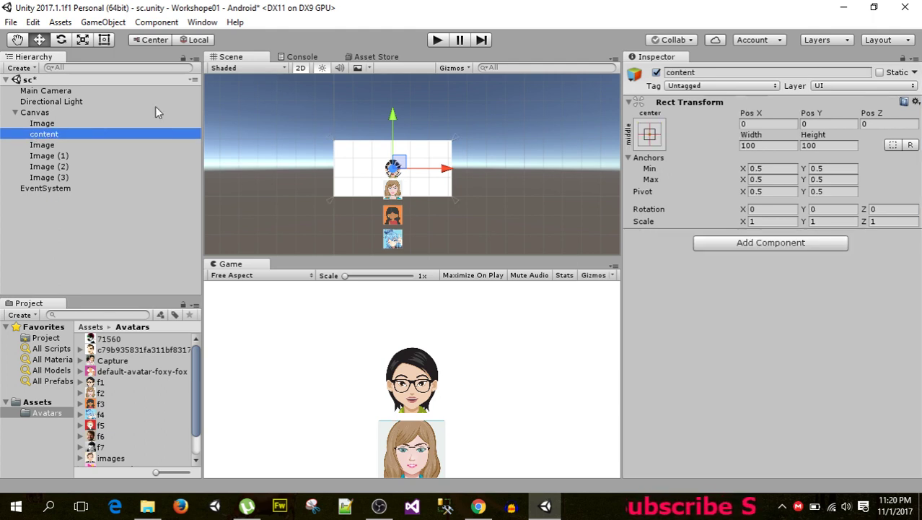
{"action": "left_click", "coordinate": [107, 42]}
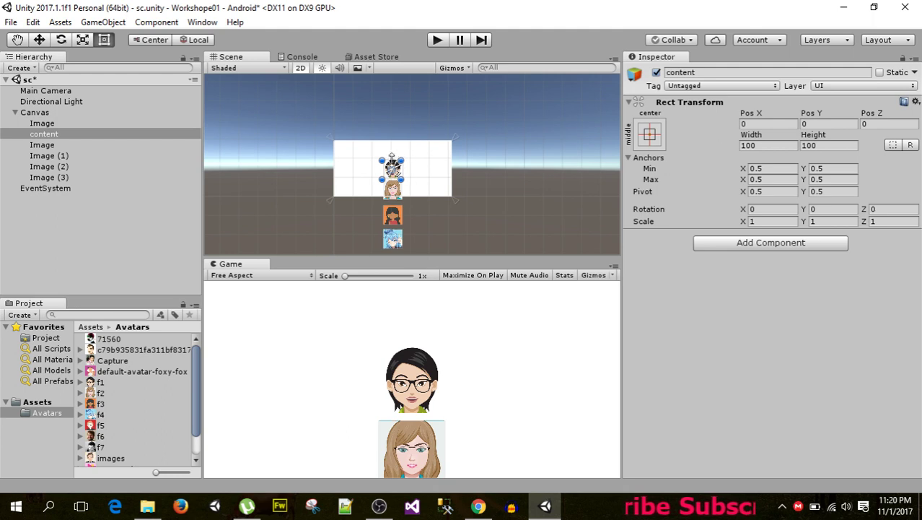
- Drag content's bottom edge down to height 468 at Pos Y -184, enclosing all four avatars
{"action": "scroll", "coordinate": [407, 206], "scroll_direction": "up", "scroll_amount": 4}
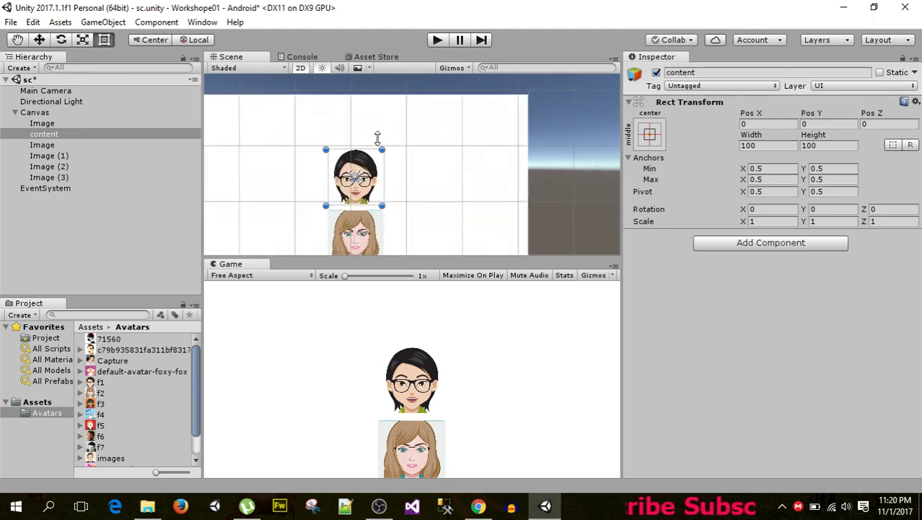
{"action": "scroll", "coordinate": [331, 202], "scroll_direction": "down", "scroll_amount": 5}
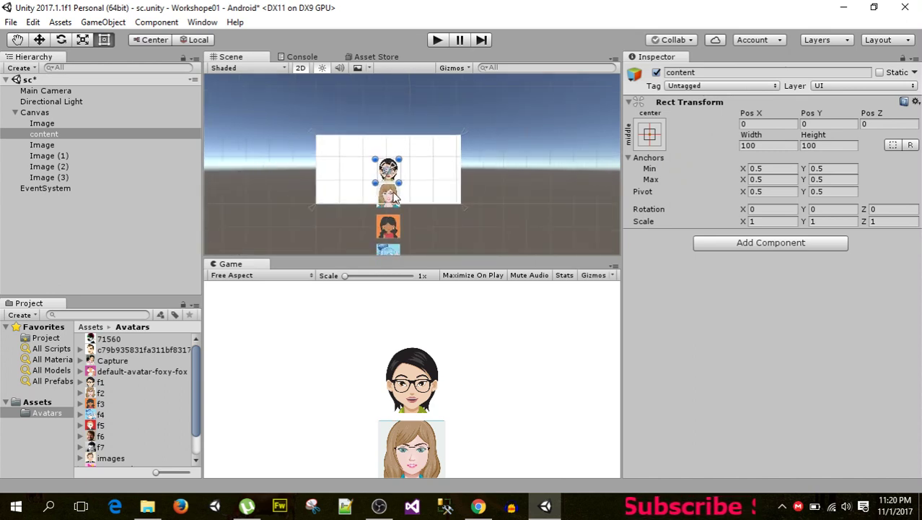
{"action": "scroll", "coordinate": [392, 176], "scroll_direction": "down", "scroll_amount": 2}
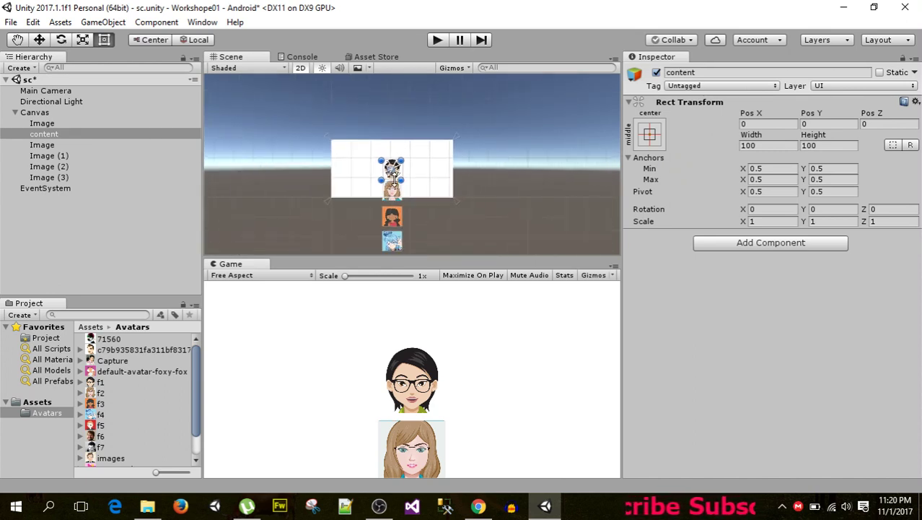
{"action": "left_click_drag", "start_coordinate": [395, 178], "coordinate": [394, 250]}
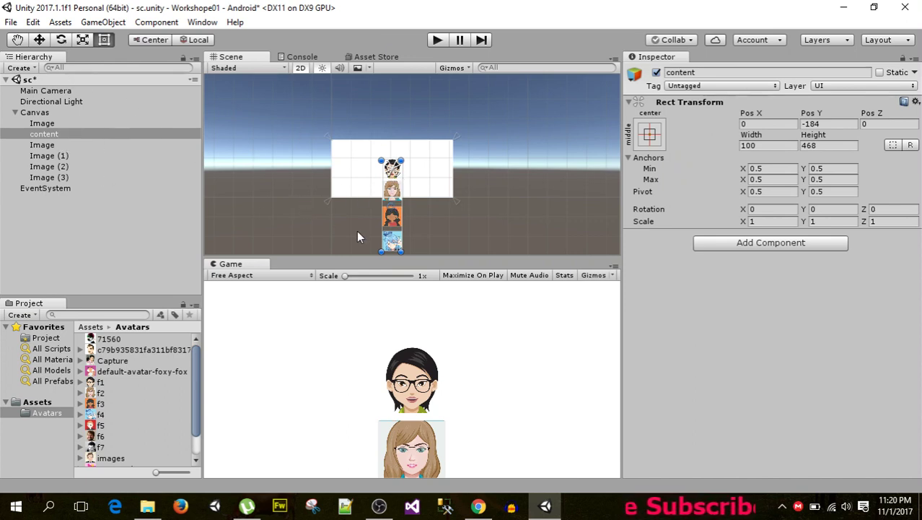
- Shift-select Image through Image (3) and drop all four avatars onto content
{"action": "left_click", "coordinate": [51, 147]}
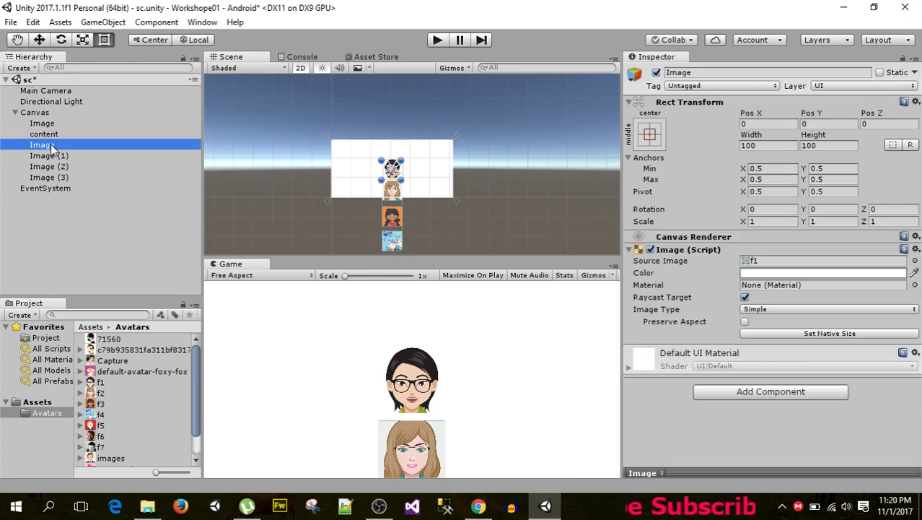
{"action": "key", "text": "shift+Down"}
{"action": "key", "text": "shift+Down"}
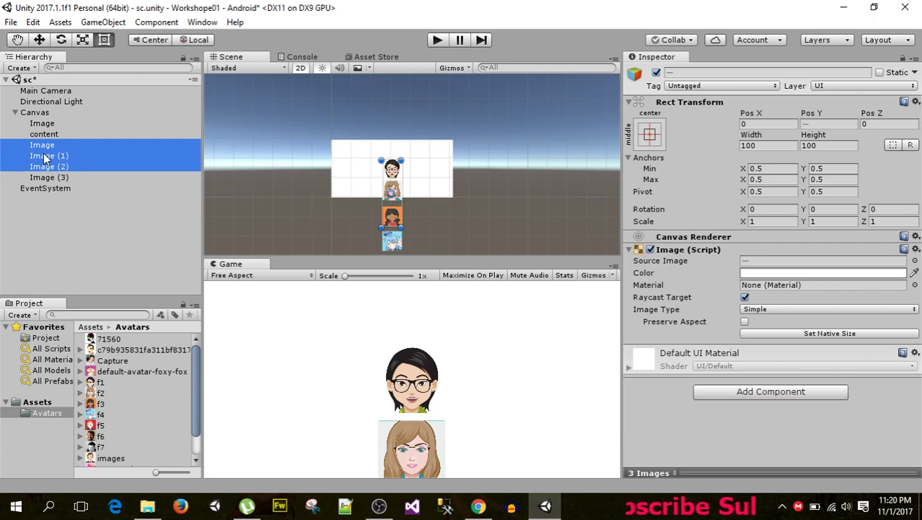
{"action": "key", "text": "shift+Down"}
{"action": "left_click_drag", "start_coordinate": [44, 158], "coordinate": [50, 138]}
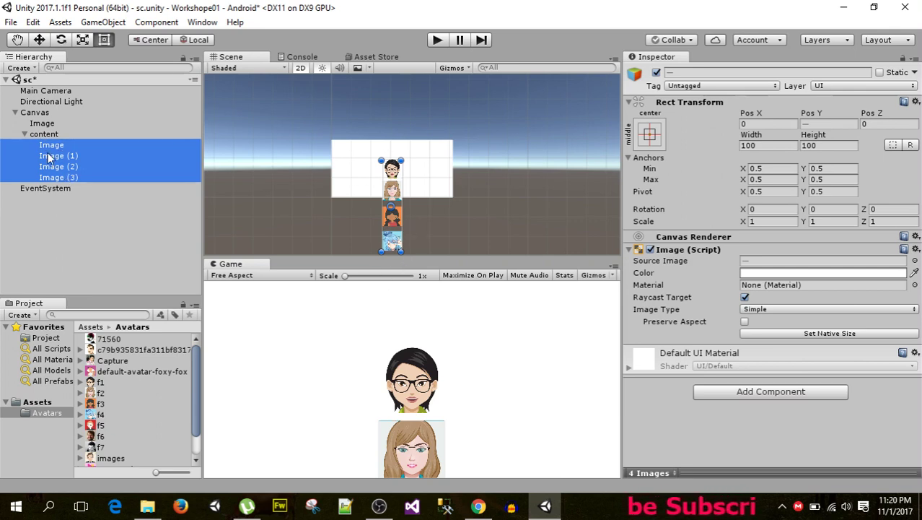
{"action": "left_click", "coordinate": [24, 135]}
{"action": "left_click", "coordinate": [40, 123]}
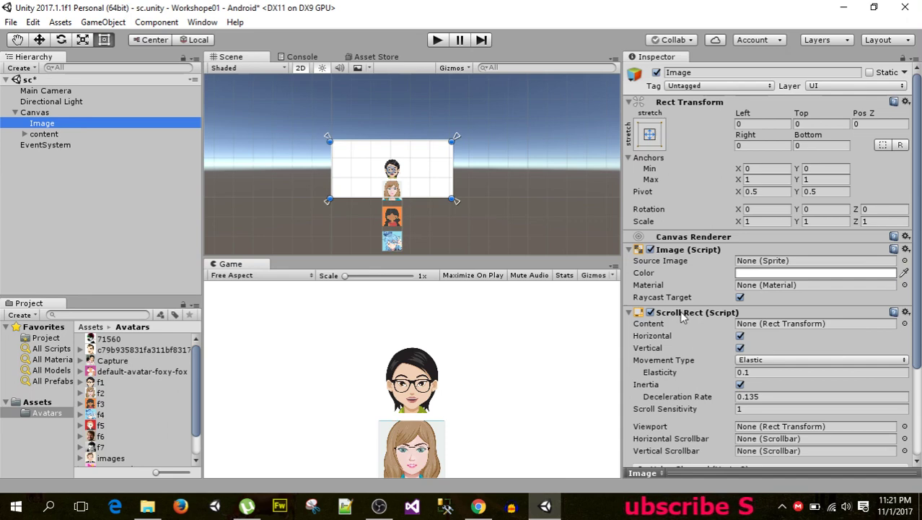
- Drag content into the Scroll Rect's Content field, then drop it onto the white Image
{"action": "scroll", "coordinate": [721, 327], "scroll_direction": "down", "scroll_amount": 2}
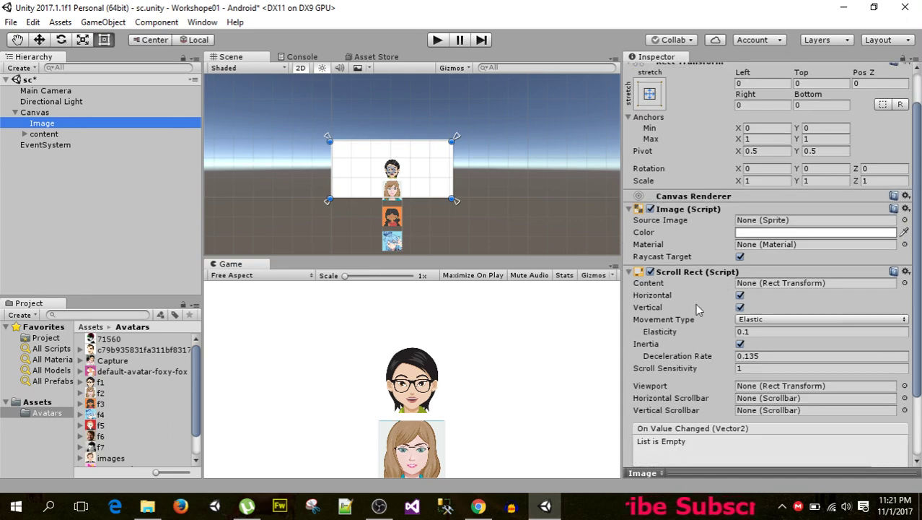
{"action": "left_click_drag", "start_coordinate": [47, 137], "coordinate": [773, 289]}
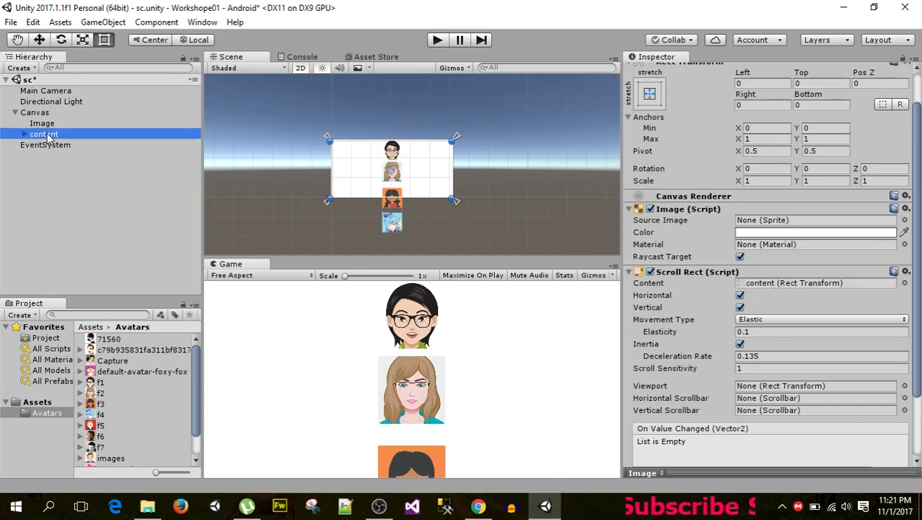
{"action": "left_click_drag", "start_coordinate": [48, 137], "coordinate": [49, 127]}
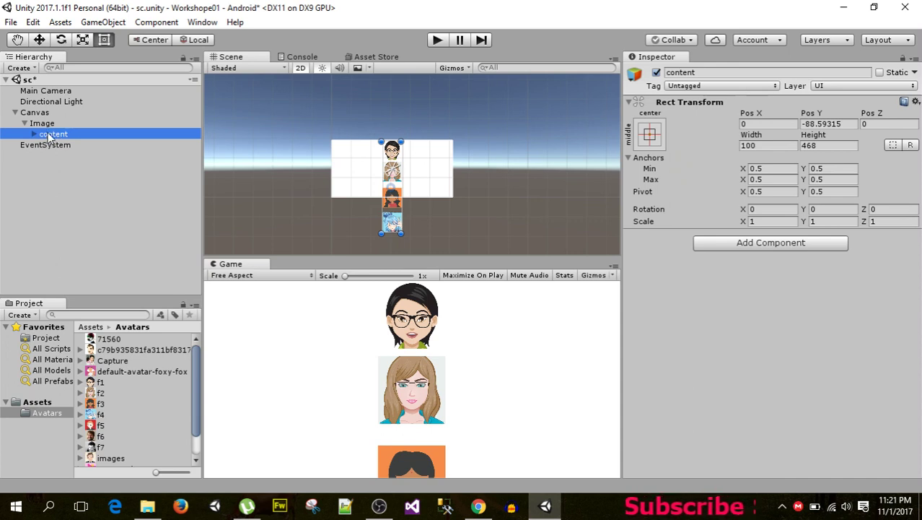
{"action": "left_click", "coordinate": [49, 127]}
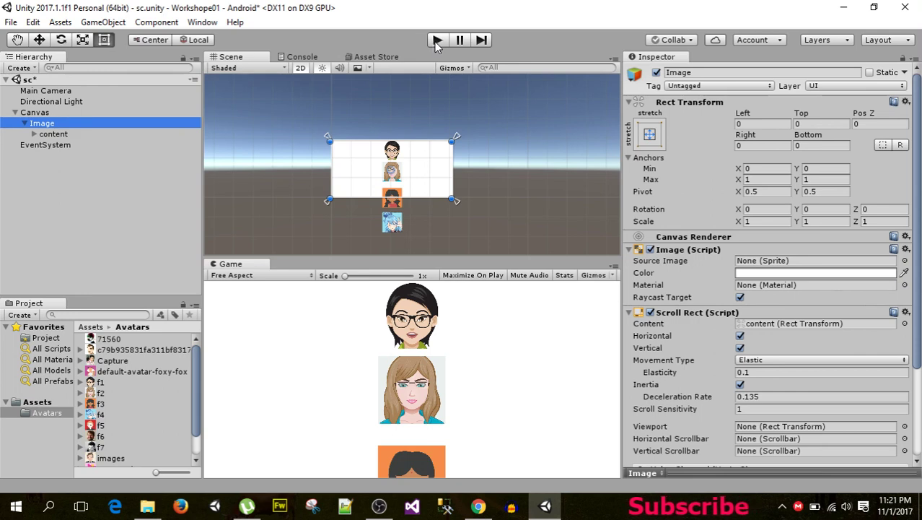
- Disable Horizontal on the Scroll Rect, then drag-test the avatar column vertically in Play mode
{"action": "left_click", "coordinate": [740, 336]}
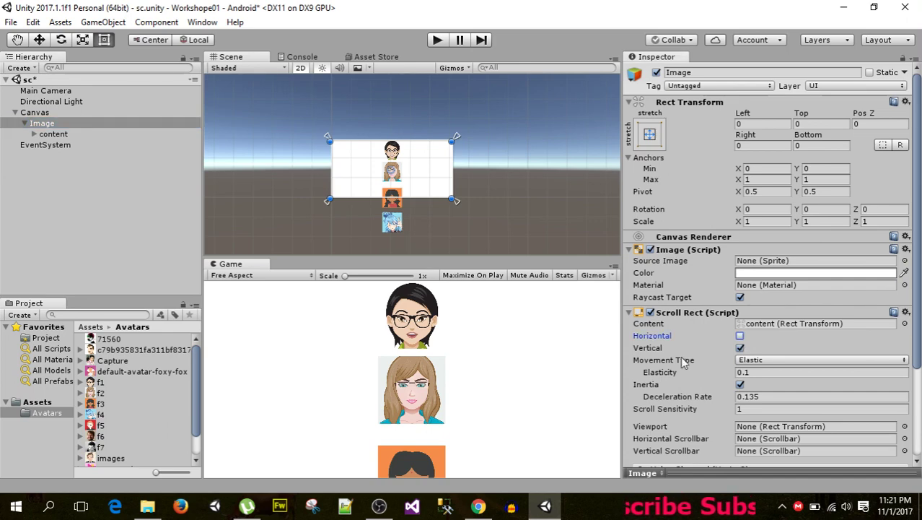
{"action": "scroll", "coordinate": [684, 361], "scroll_direction": "down", "scroll_amount": 3}
{"action": "left_click", "coordinate": [438, 40]}
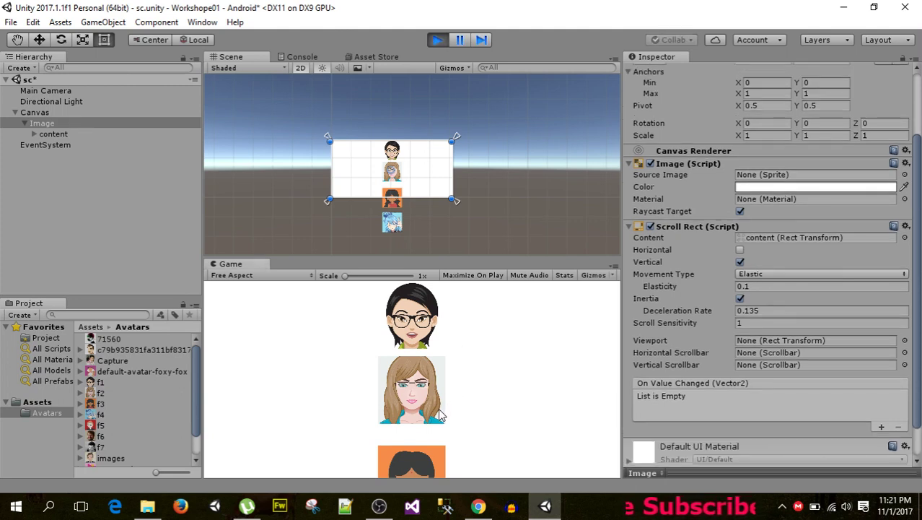
{"action": "mouse_move", "coordinate": [442, 412]}
{"action": "left_mouse_down"}
{"action": "mouse_move", "coordinate": [433, 352]}
{"action": "mouse_move", "coordinate": [428, 422]}
{"action": "mouse_move", "coordinate": [424, 303]}
{"action": "left_mouse_up"}
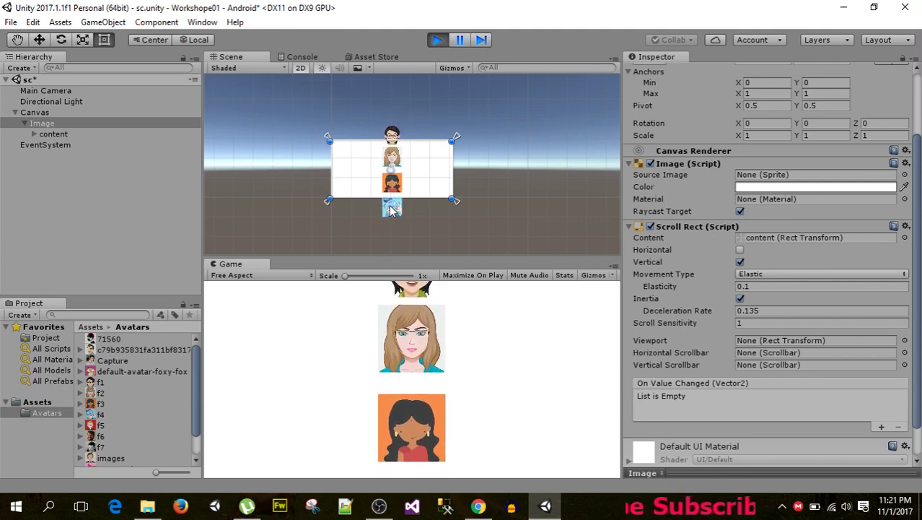
{"action": "left_click", "coordinate": [437, 39]}
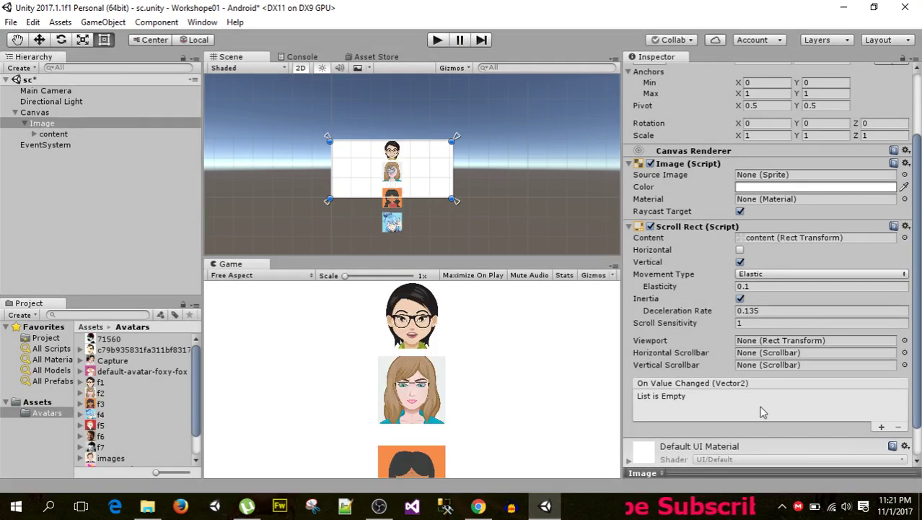
- Add a Mask component to the white Image panel
{"action": "scroll", "coordinate": [761, 404], "scroll_direction": "down", "scroll_amount": 2}
{"action": "left_click", "coordinate": [718, 450]}
{"action": "type", "text": "scr"}
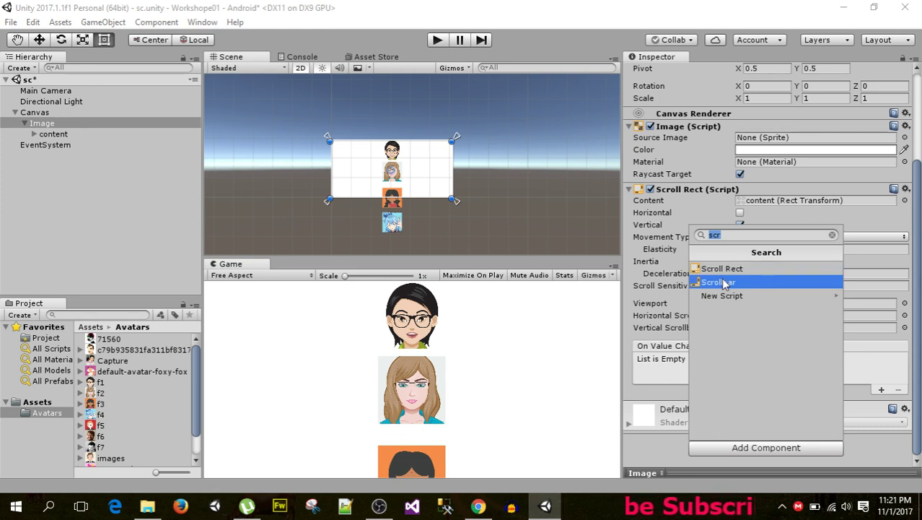
{"action": "type", "text": "mask"}
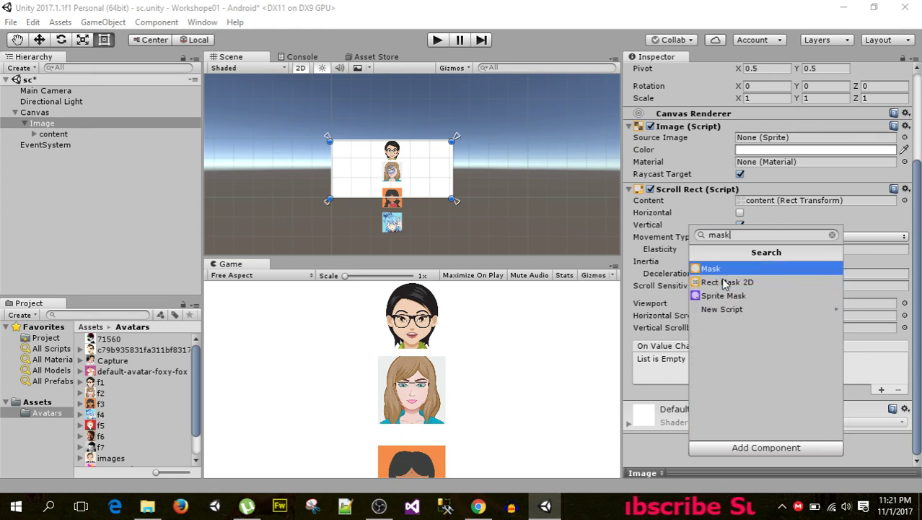
{"action": "key", "text": "Return"}
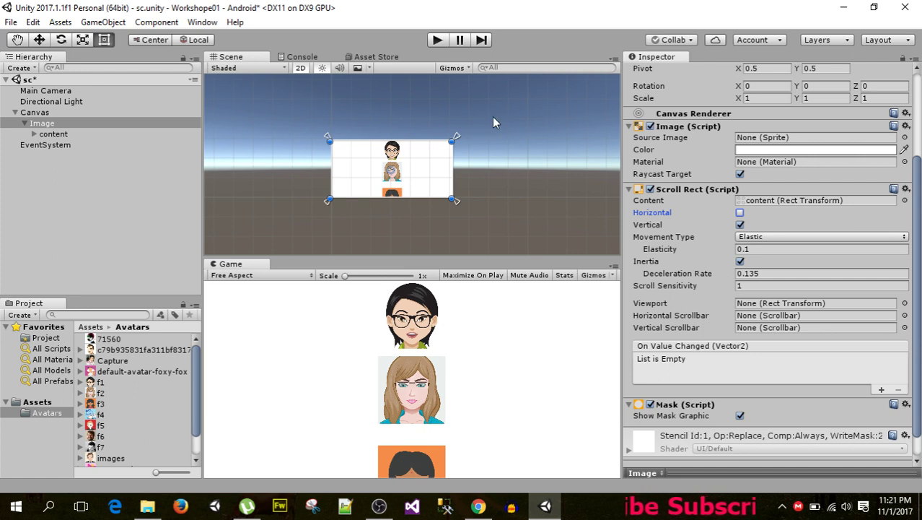
- Test in Play mode that the masked avatar list scrolls vertically, then stop
{"action": "left_click", "coordinate": [439, 41]}
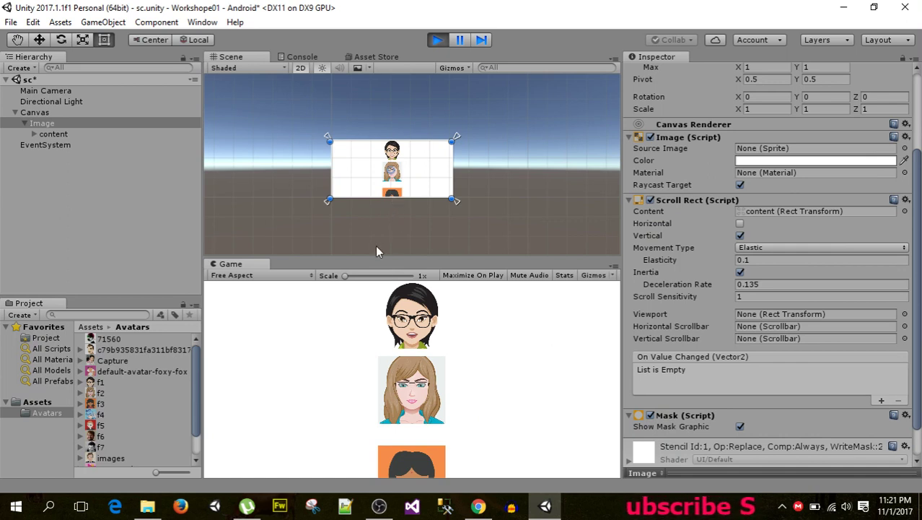
{"action": "mouse_move", "coordinate": [423, 390]}
{"action": "left_mouse_down"}
{"action": "mouse_move", "coordinate": [432, 311]}
{"action": "mouse_move", "coordinate": [426, 329]}
{"action": "left_mouse_up"}
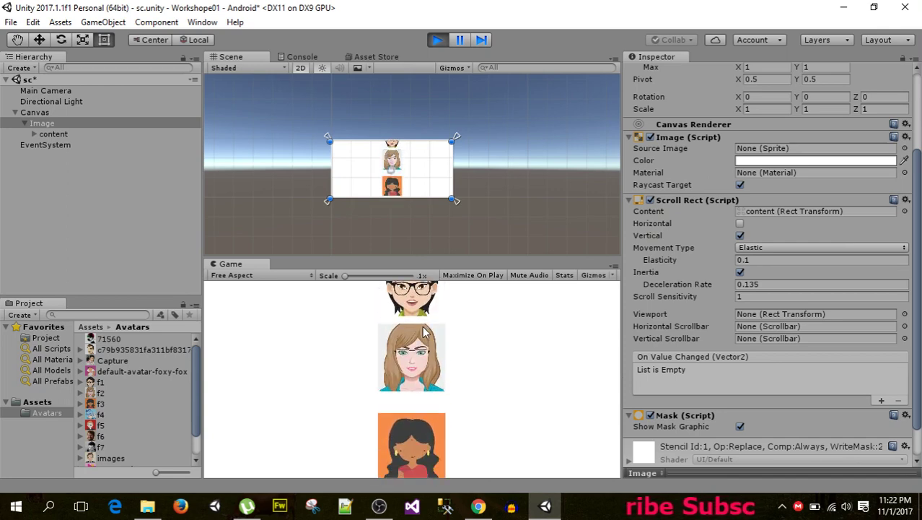
{"action": "left_click", "coordinate": [437, 41]}
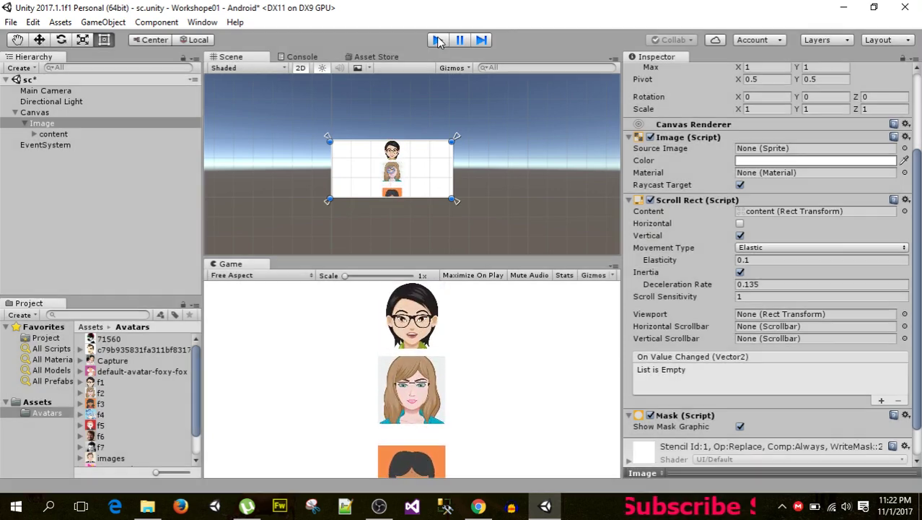